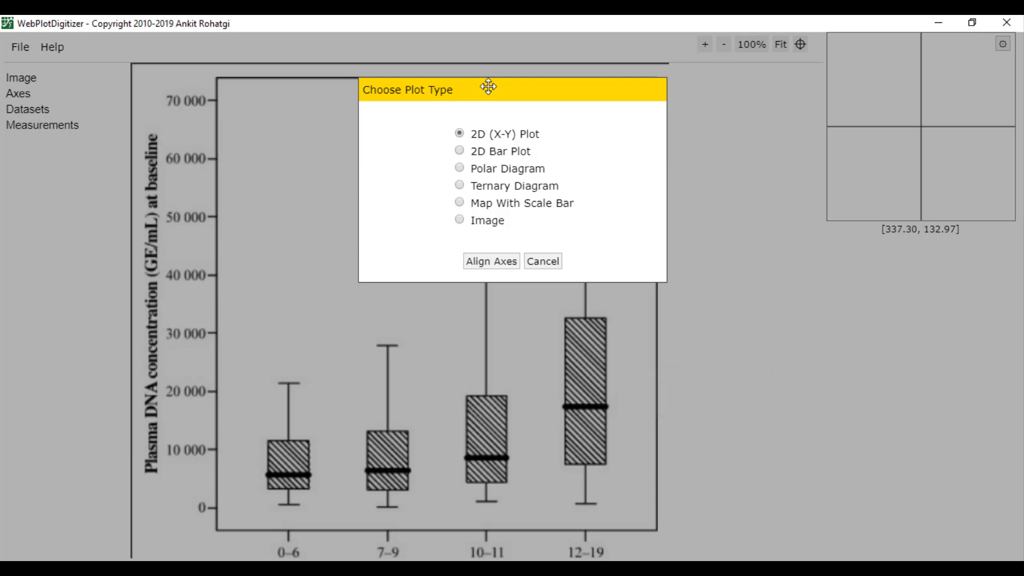
Step: Choose 2D Bar Plot as the plot type and begin aligning its axes
{"action": "left_click_drag", "start_coordinate": [490, 87], "coordinate": [769, 93]}
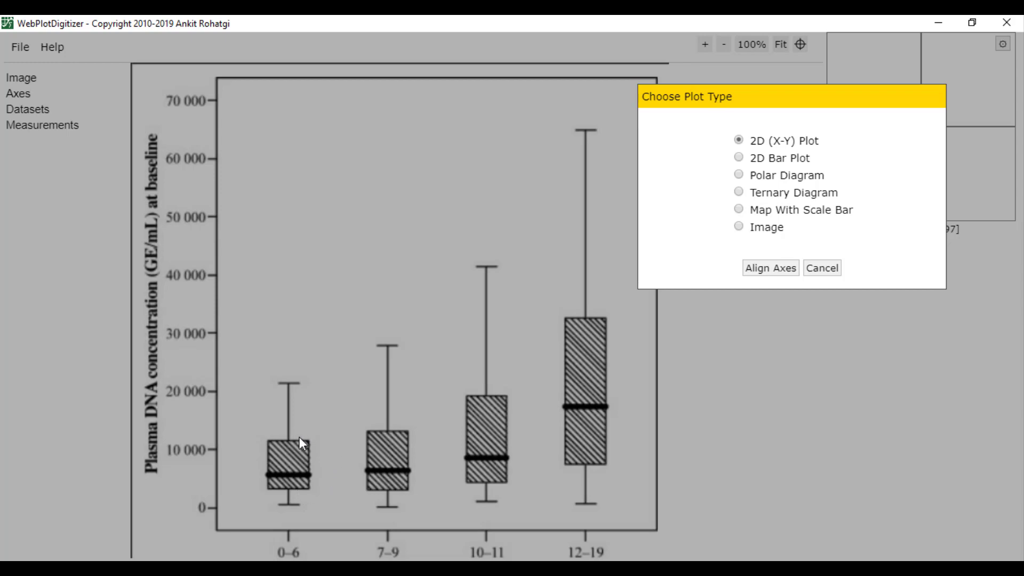
{"action": "left_click_drag", "start_coordinate": [806, 96], "coordinate": [339, 85]}
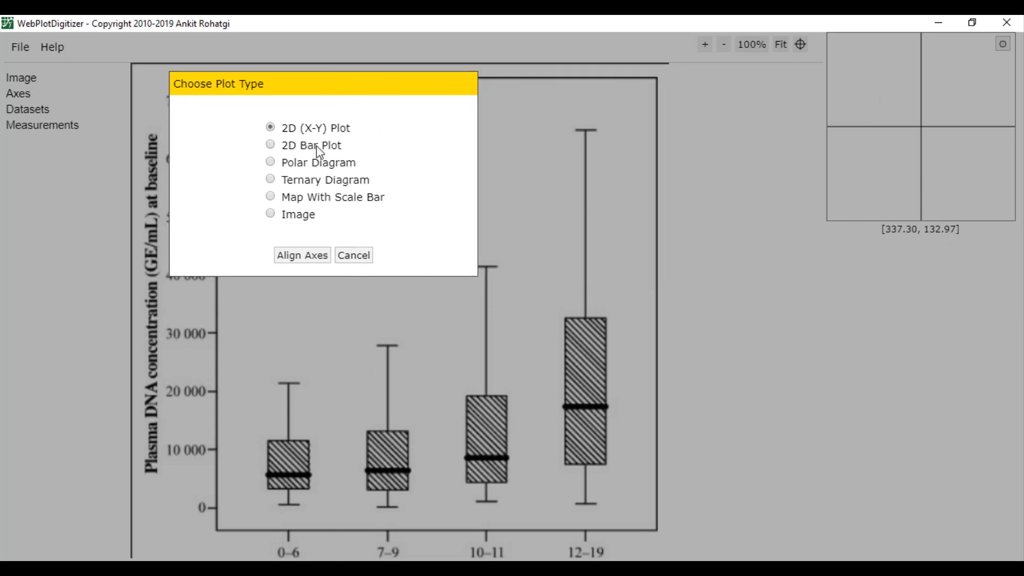
{"action": "left_click", "coordinate": [276, 145]}
{"action": "left_click", "coordinate": [306, 256]}
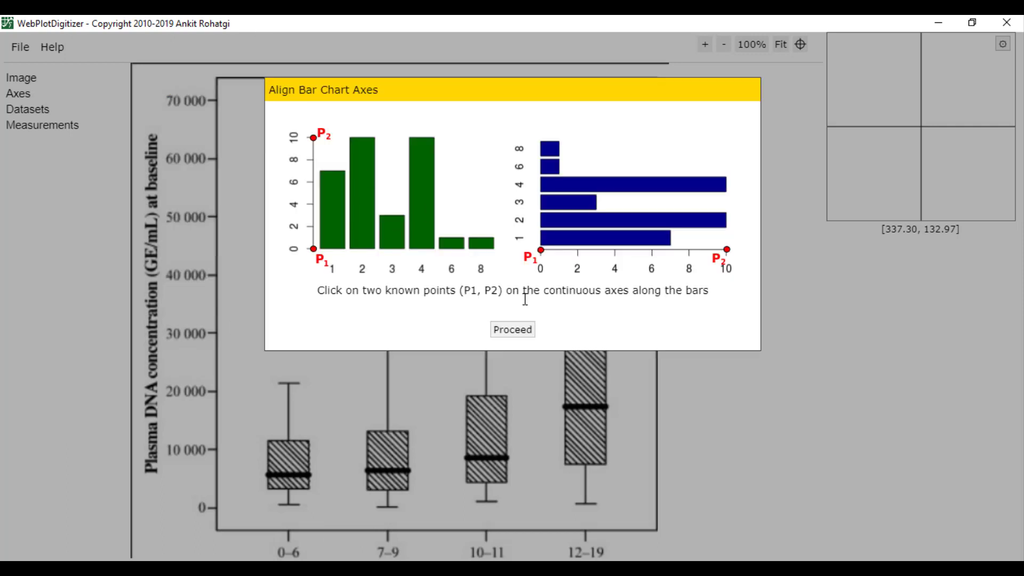
Step: Place calibration points P1 at the 0 tick and P2 at the 70 000 tick, then enter their values
{"action": "left_click", "coordinate": [522, 332]}
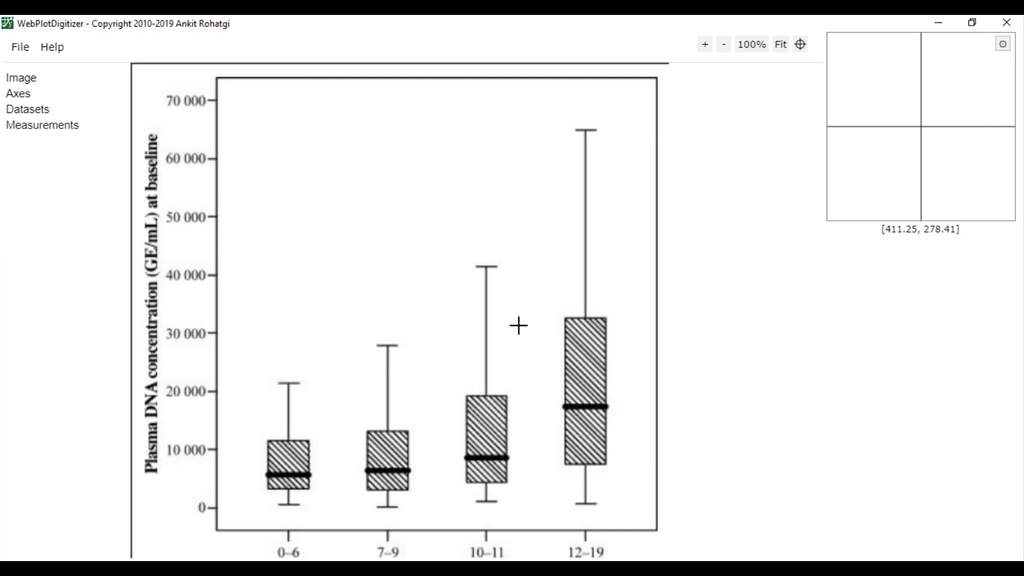
{"action": "left_click", "coordinate": [217, 508]}
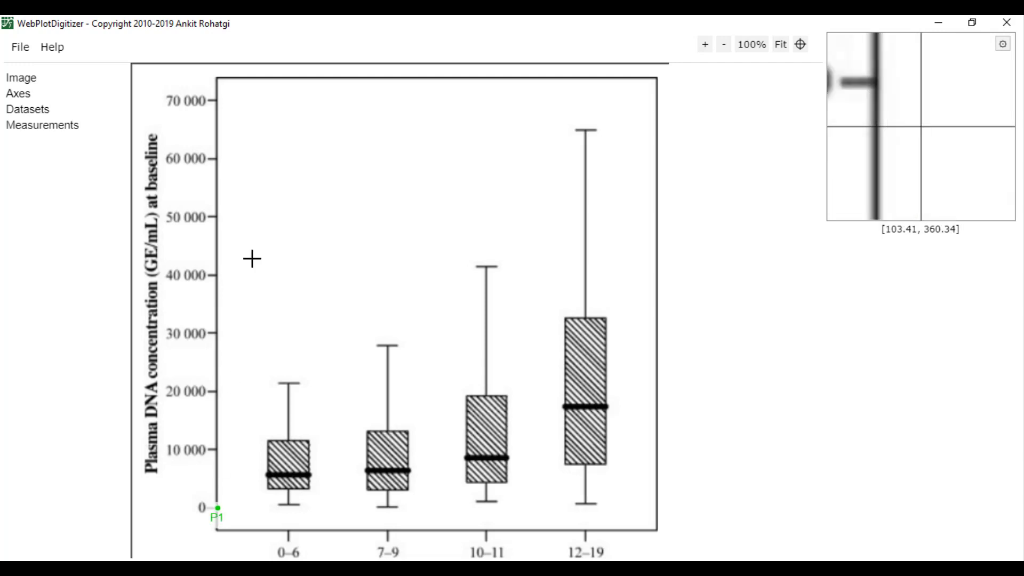
{"action": "left_click", "coordinate": [217, 100]}
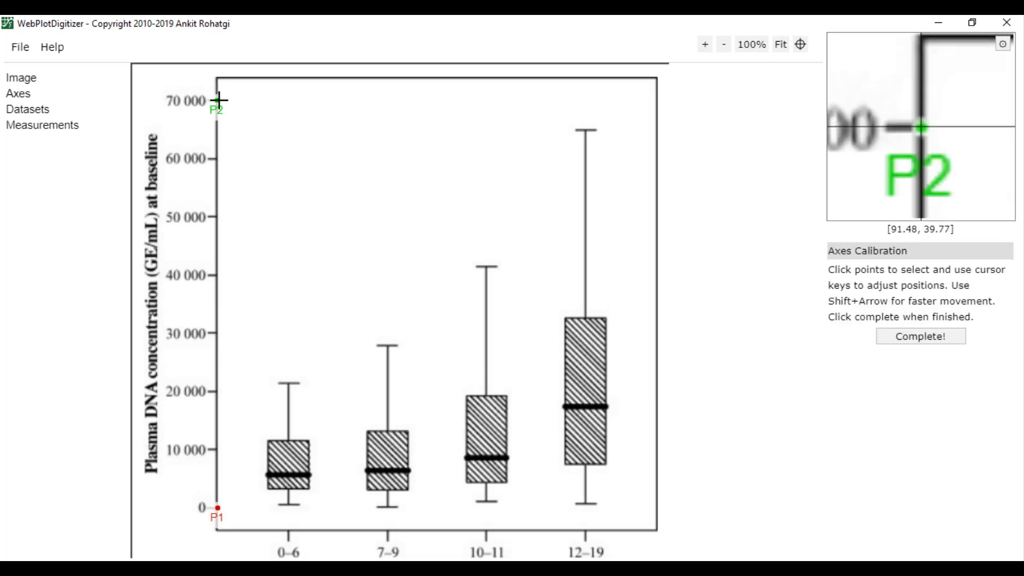
{"action": "left_click", "coordinate": [914, 337]}
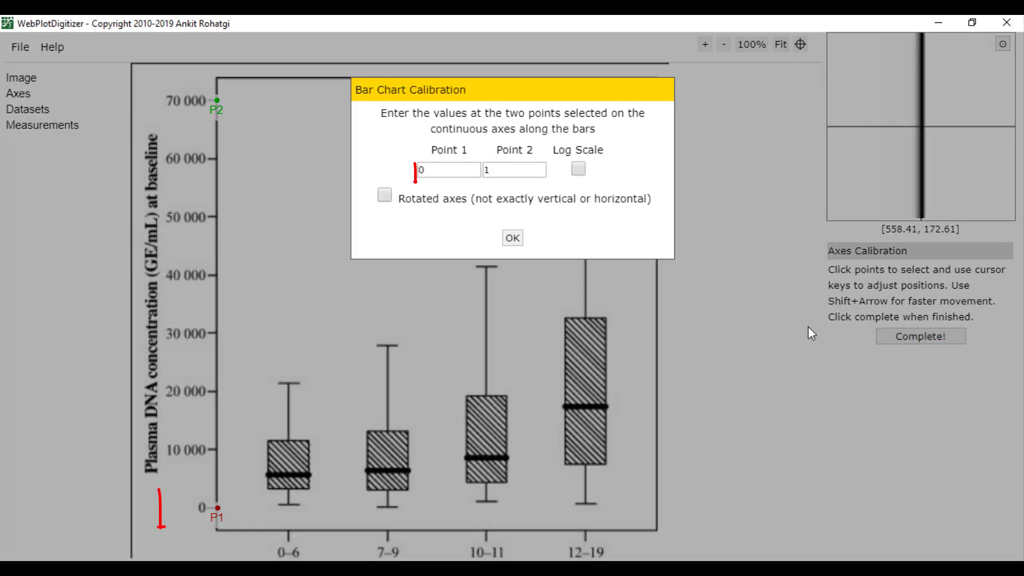
{"action": "double_click", "coordinate": [495, 170]}
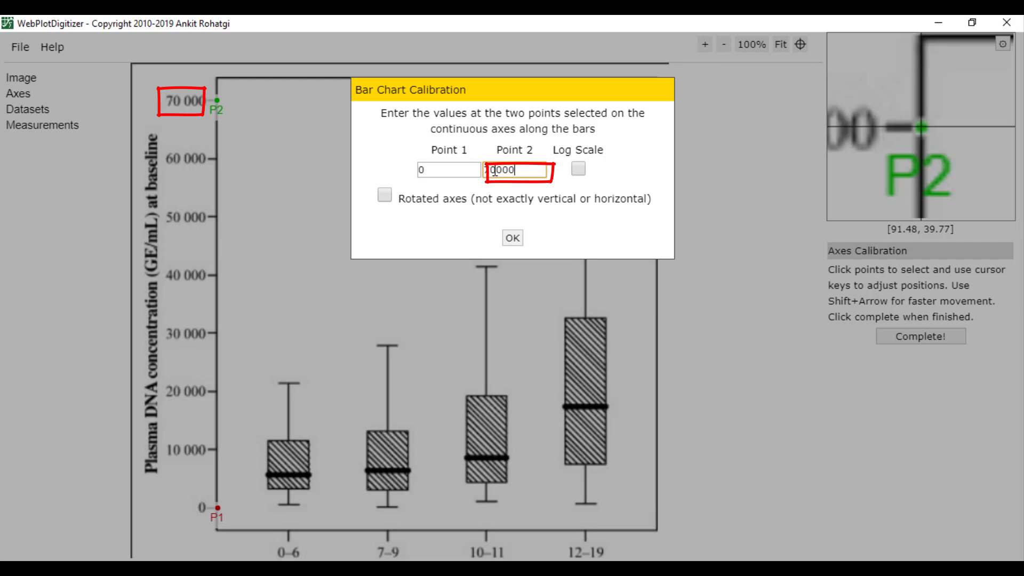
Step: Confirm the 0 and 70000 axis values, add 3 datasets, and select Default Dataset
{"action": "left_click", "coordinate": [513, 238]}
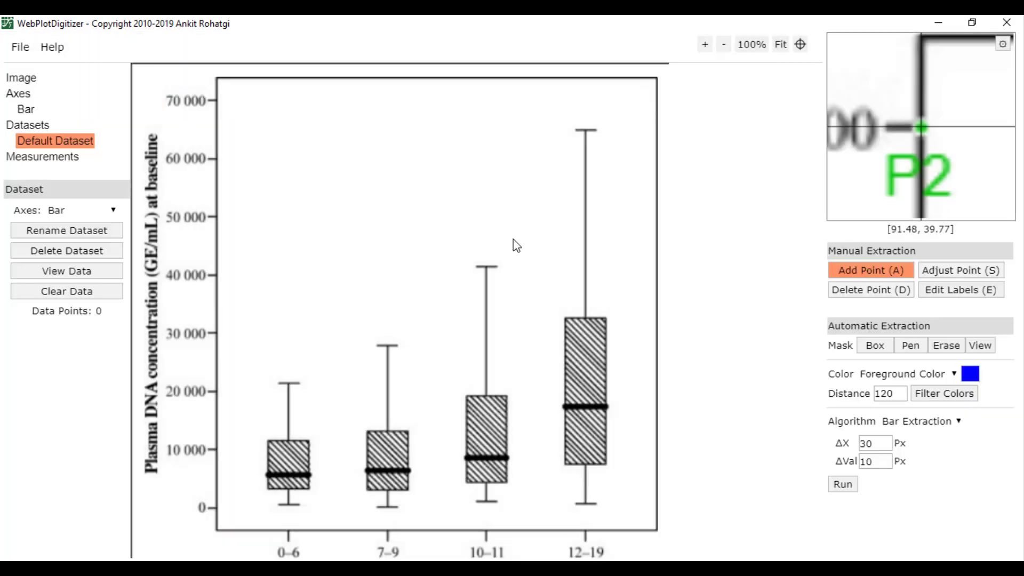
{"action": "left_click", "coordinate": [46, 127]}
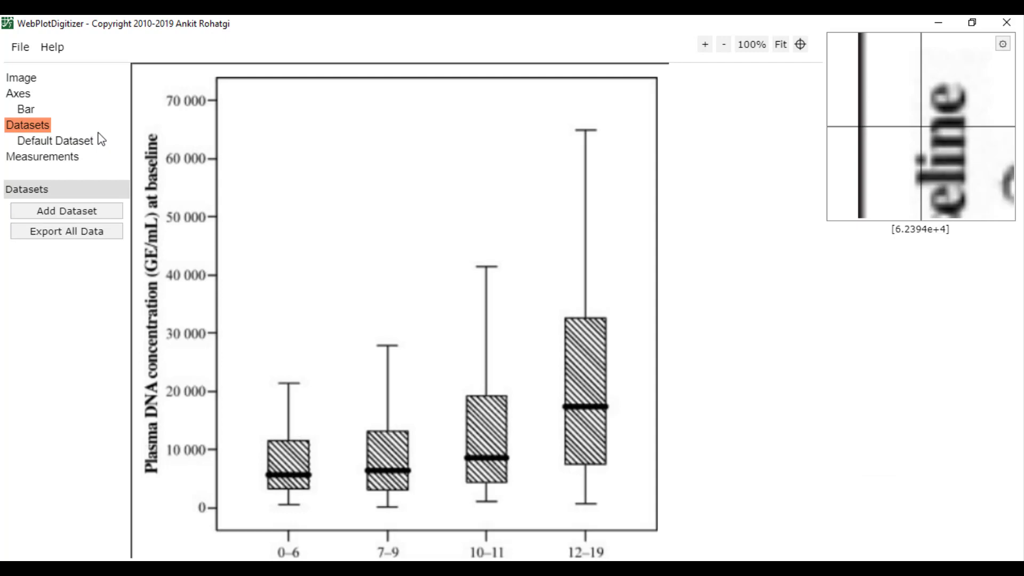
{"action": "left_click", "coordinate": [72, 215]}
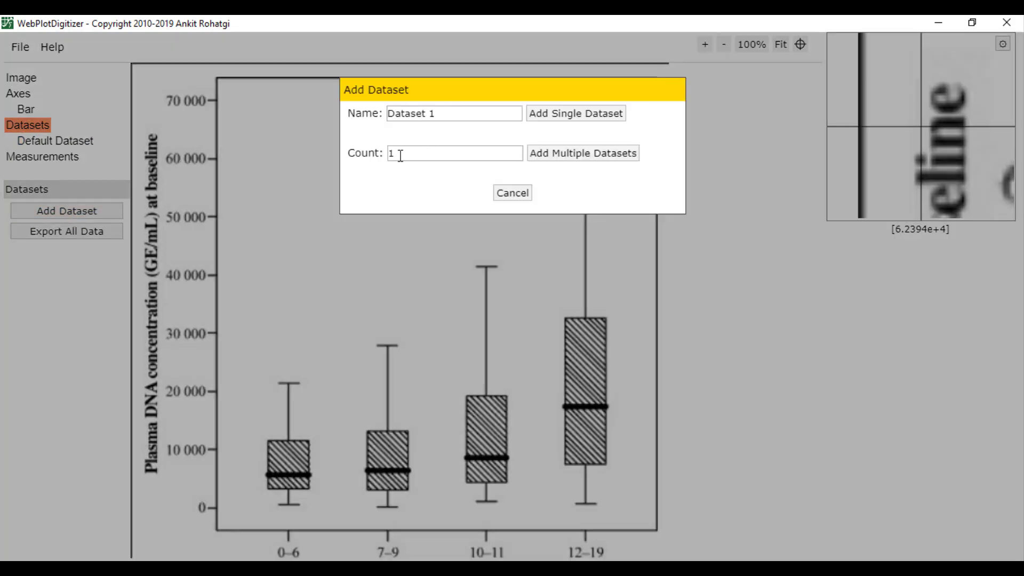
{"action": "left_click_drag", "start_coordinate": [400, 155], "coordinate": [380, 155]}
{"action": "type", "text": "3"}
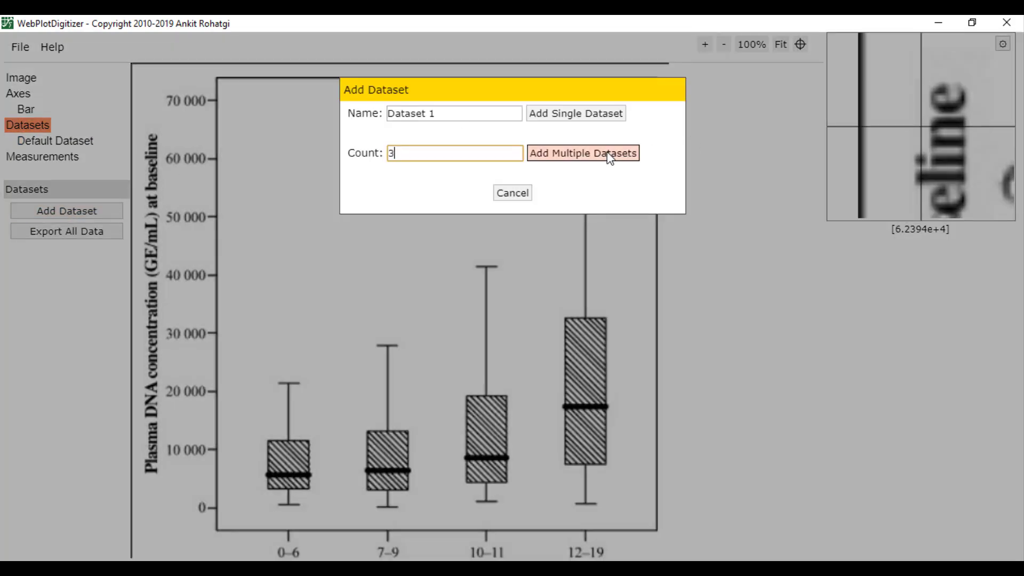
{"action": "left_click", "coordinate": [608, 154]}
{"action": "left_click", "coordinate": [65, 142]}
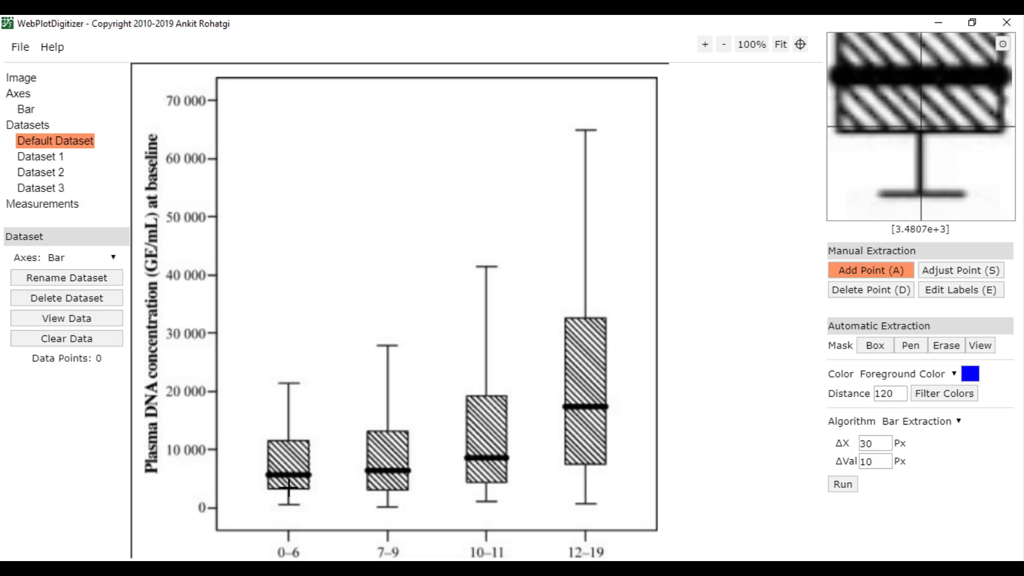
Step: Mark the bottom, top and median of the 0–6 box (Default Dataset) and 7–9 box (Dataset 1)
{"action": "left_click", "coordinate": [289, 488]}
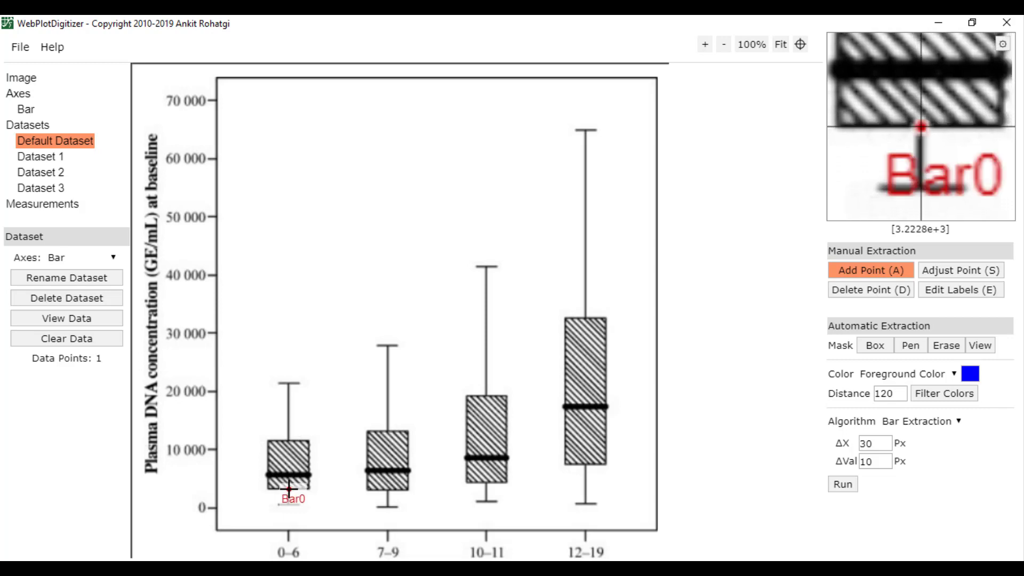
{"action": "left_click", "coordinate": [288, 442]}
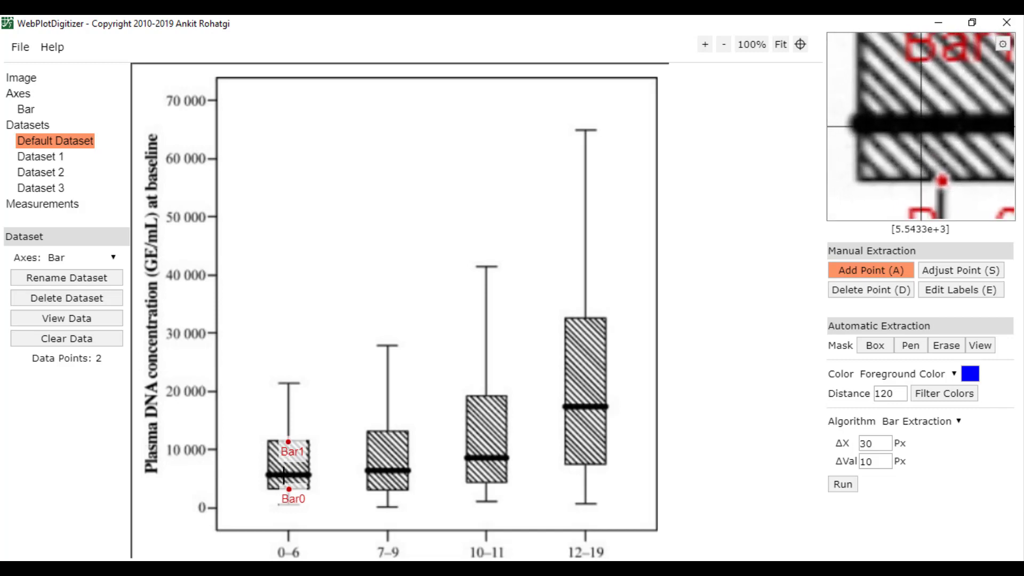
{"action": "left_click", "coordinate": [283, 474]}
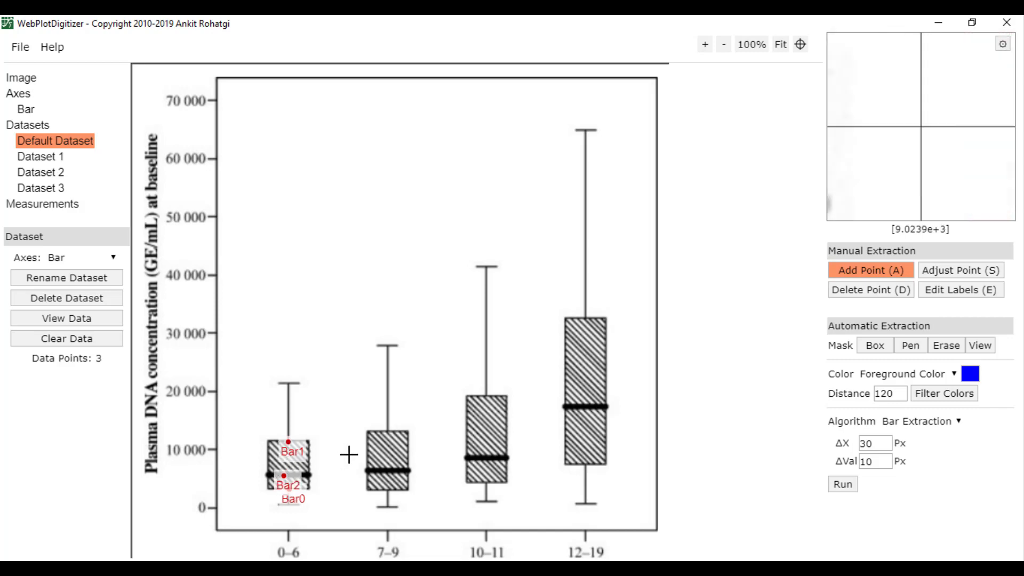
{"action": "left_click", "coordinate": [42, 156]}
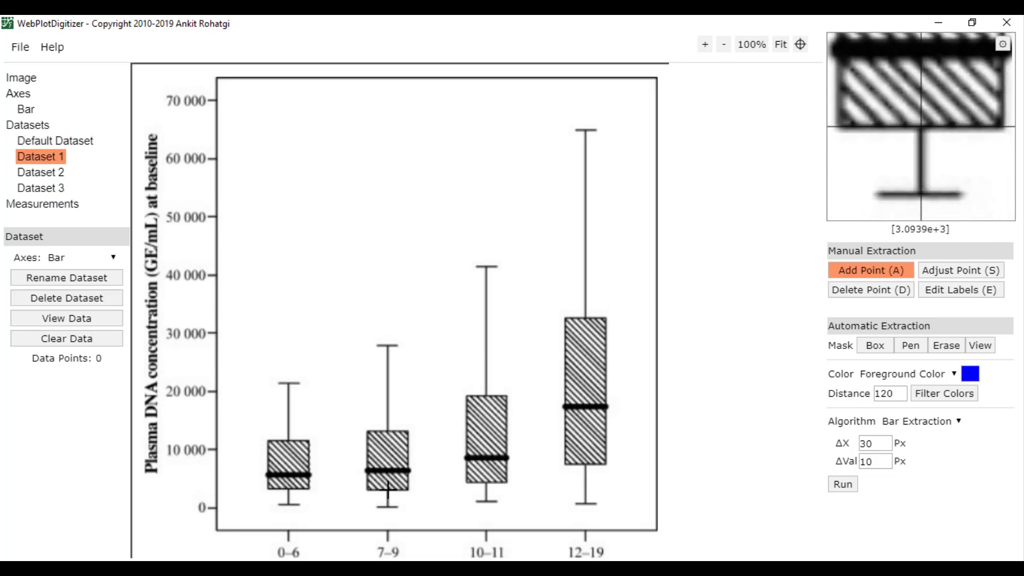
{"action": "left_click", "coordinate": [387, 489]}
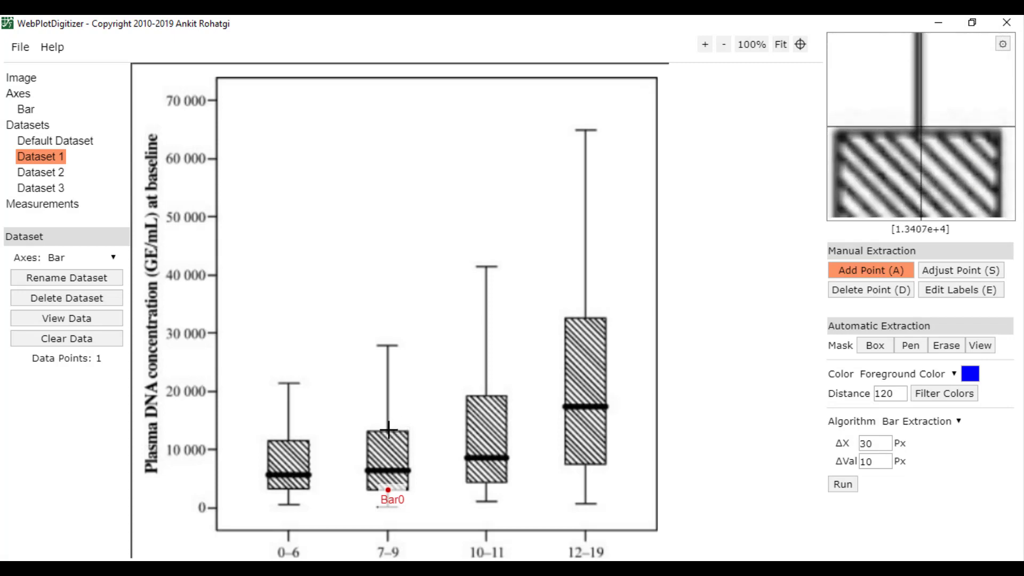
{"action": "left_click", "coordinate": [388, 430]}
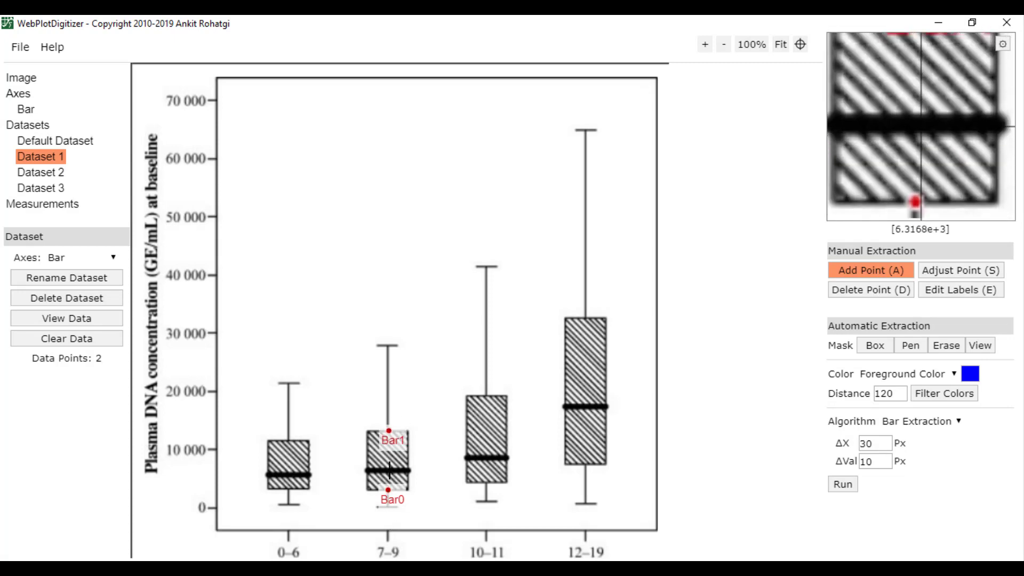
{"action": "left_click", "coordinate": [389, 470]}
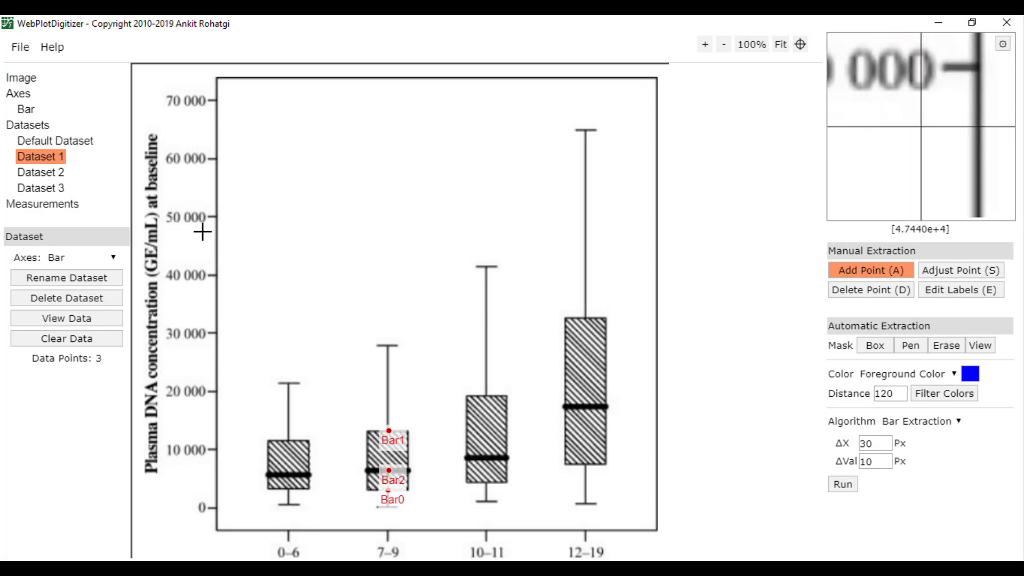
Step: Mark the bottom, top and median of the 10–11 box (Dataset 2) and 12–19 box (Dataset 3)
{"action": "left_click", "coordinate": [48, 172]}
{"action": "left_click", "coordinate": [486, 482]}
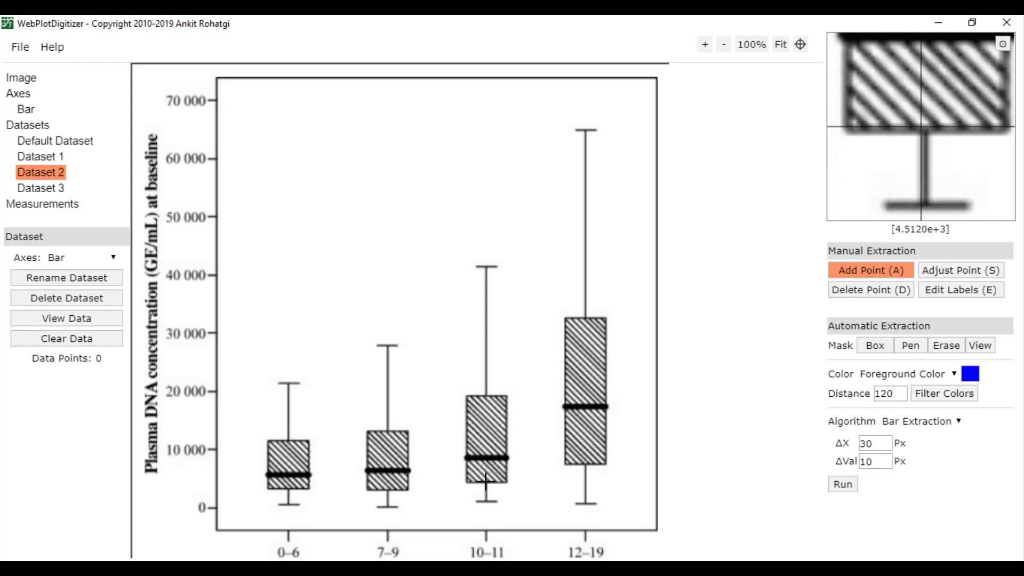
{"action": "left_click", "coordinate": [487, 396]}
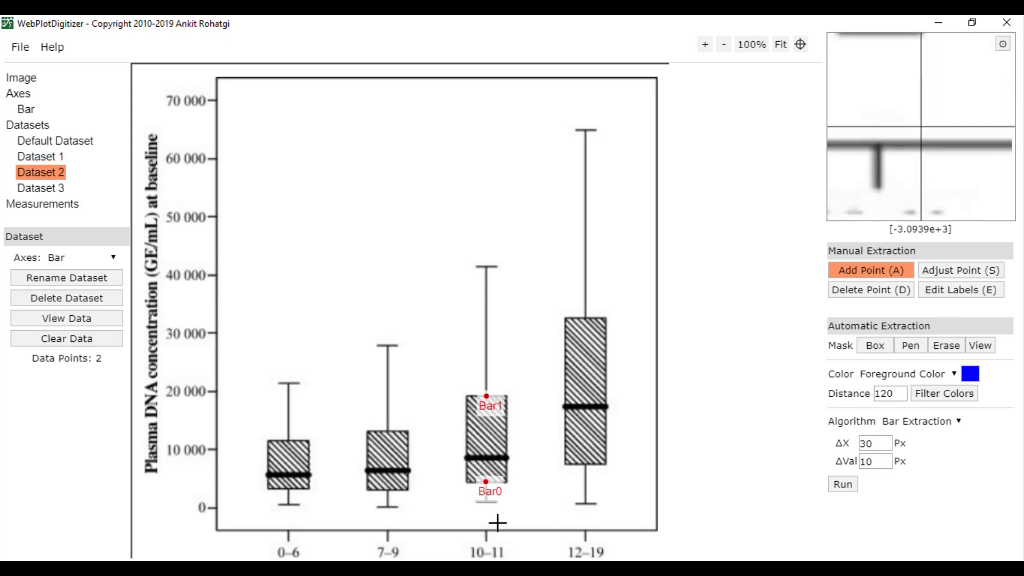
{"action": "left_click", "coordinate": [486, 457]}
{"action": "left_click", "coordinate": [41, 188]}
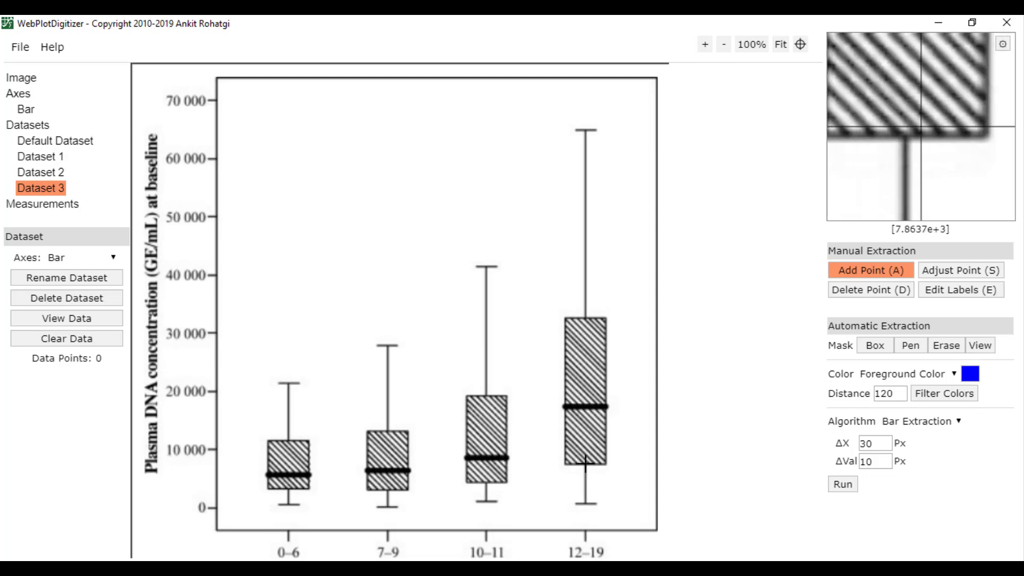
{"action": "left_click", "coordinate": [586, 463]}
{"action": "left_click", "coordinate": [584, 318]}
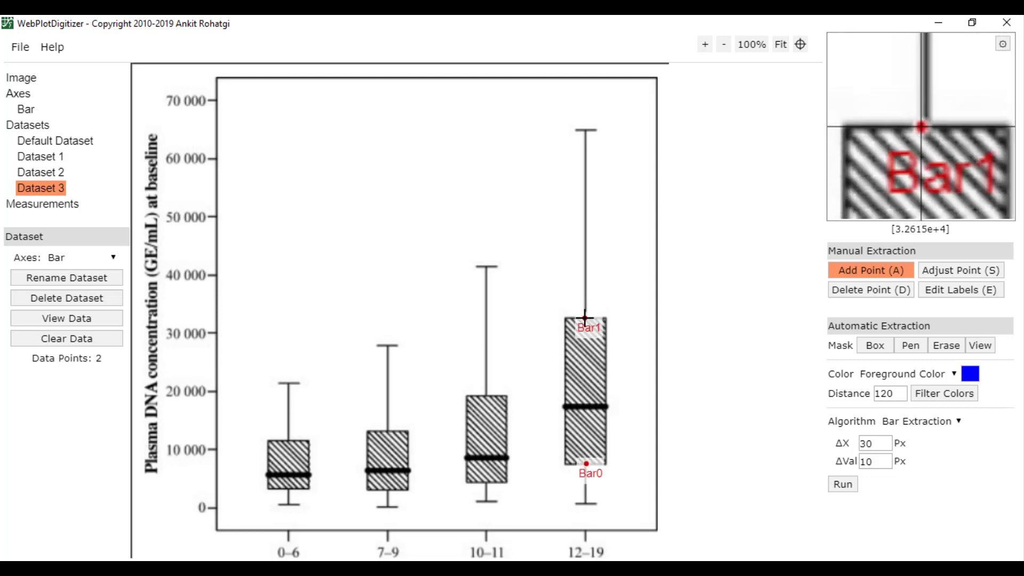
{"action": "left_click", "coordinate": [586, 406]}
{"action": "left_click", "coordinate": [55, 141]}
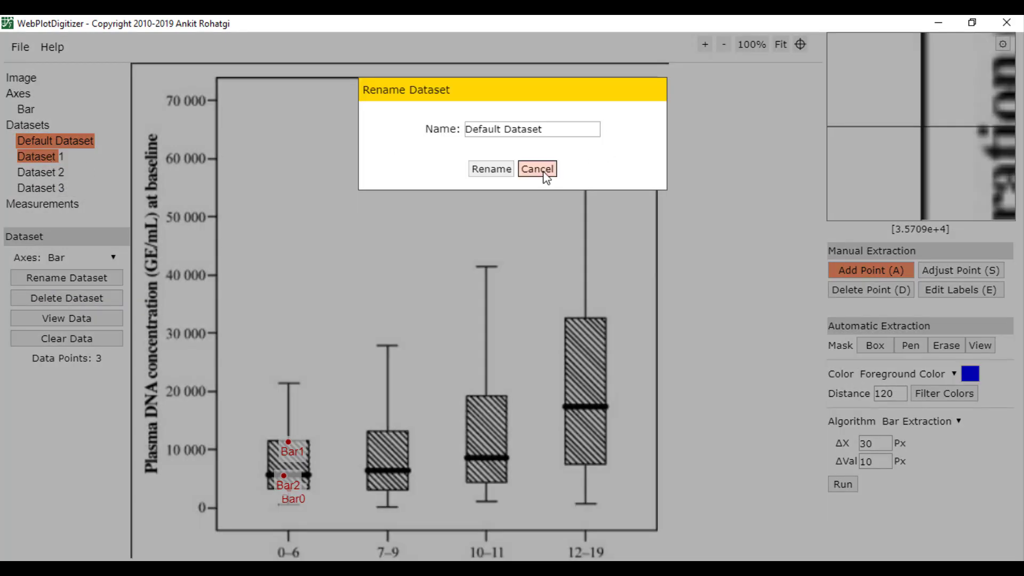
Step: Rename Default Dataset to 0-6 and Dataset 1 to 7-9
{"action": "left_click_drag", "start_coordinate": [546, 127], "coordinate": [433, 130]}
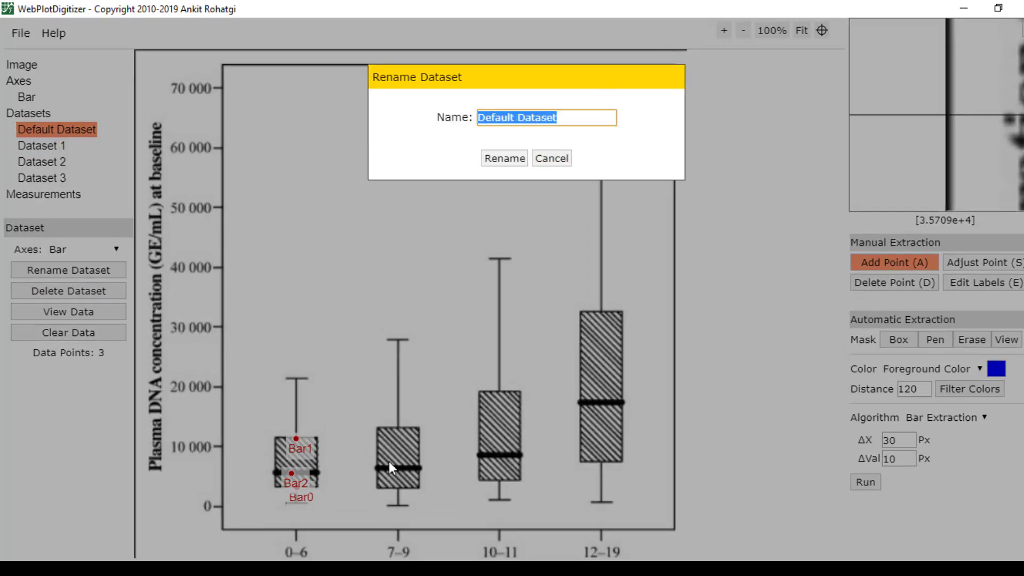
{"action": "type", "text": "0-6"}
{"action": "left_click", "coordinate": [504, 158]}
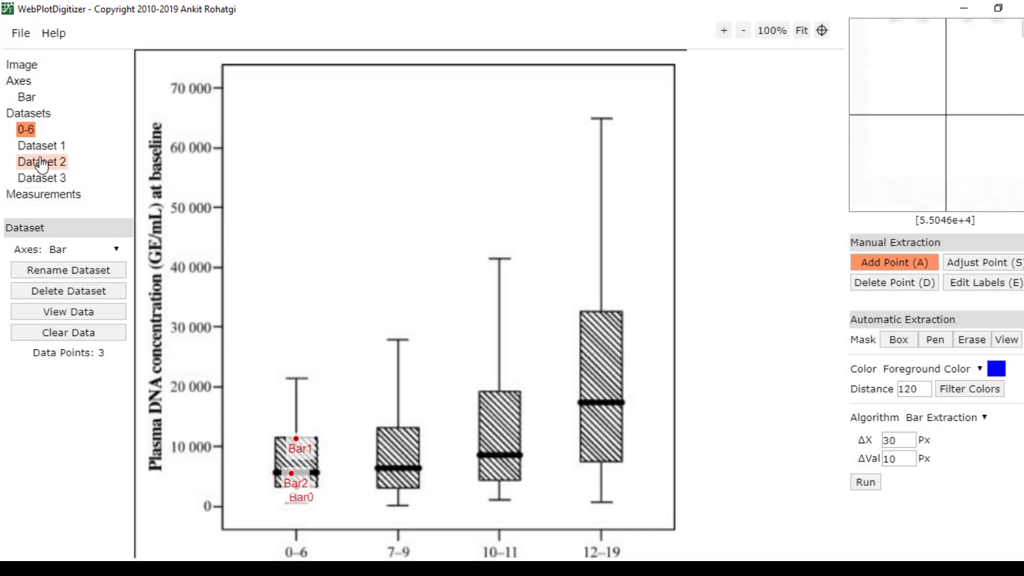
{"action": "left_click", "coordinate": [41, 145]}
{"action": "left_click", "coordinate": [69, 269]}
{"action": "left_click_drag", "start_coordinate": [567, 112], "coordinate": [451, 114]}
{"action": "type", "text": "7-9"}
{"action": "left_click", "coordinate": [520, 157]}
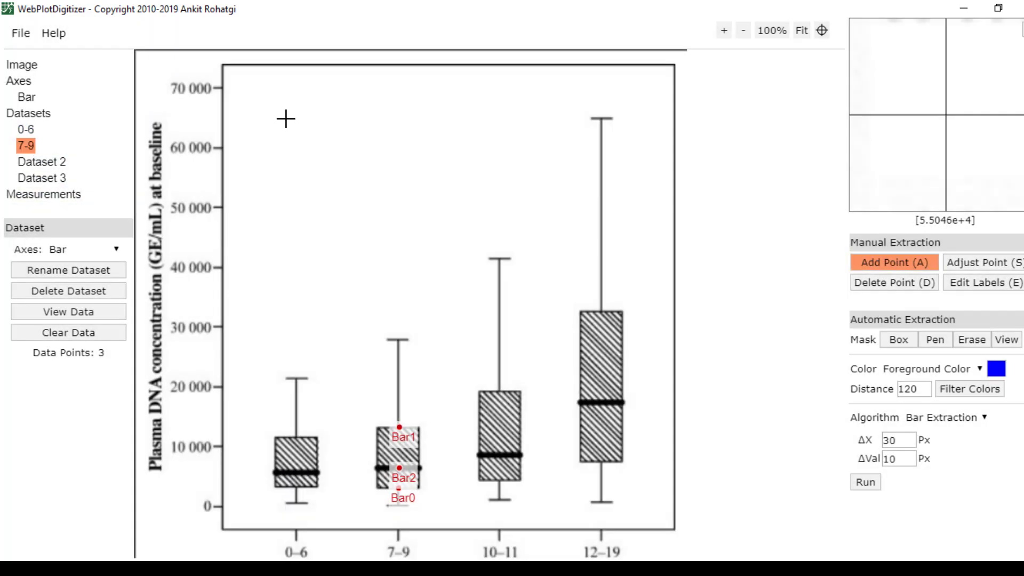
Step: Rename Dataset 2 to 10-11 and Dataset 3 to 12-19
{"action": "left_click", "coordinate": [41, 161]}
{"action": "left_click", "coordinate": [69, 269]}
{"action": "left_click_drag", "start_coordinate": [543, 117], "coordinate": [447, 117]}
{"action": "type", "text": "10-11"}
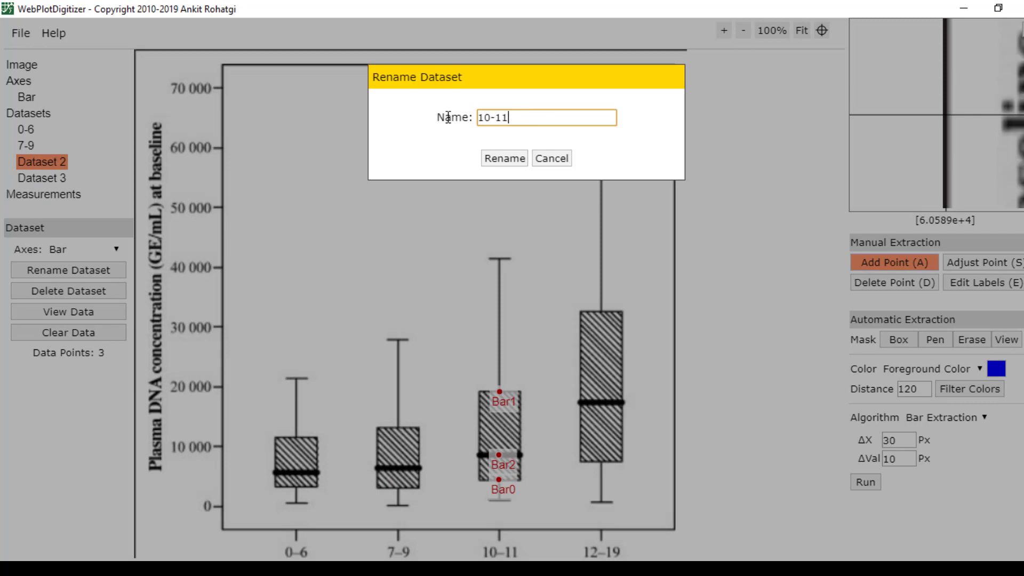
{"action": "left_click", "coordinate": [505, 158]}
{"action": "left_click", "coordinate": [41, 178]}
{"action": "left_click", "coordinate": [69, 269]}
{"action": "left_click_drag", "start_coordinate": [535, 118], "coordinate": [418, 119]}
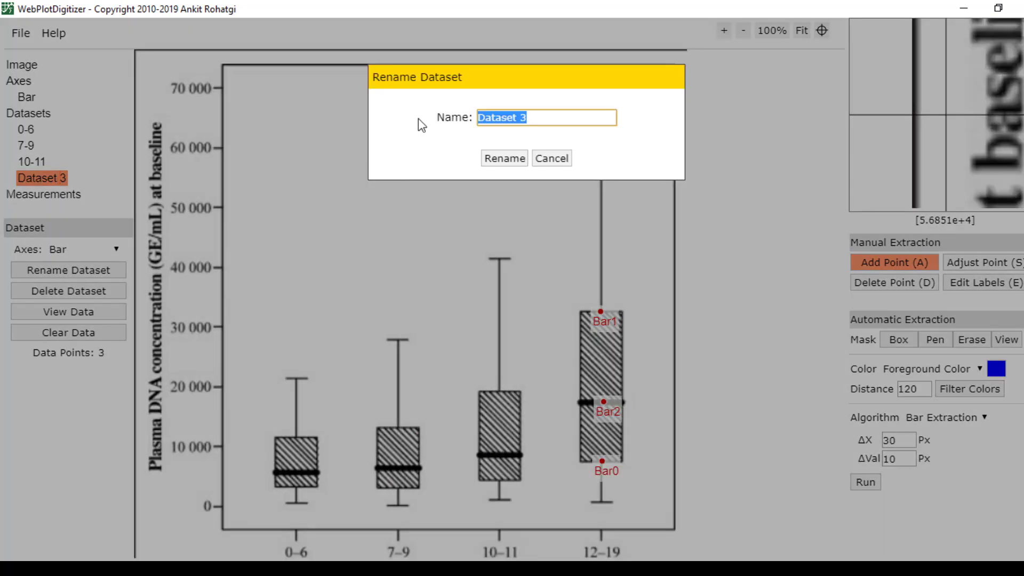
{"action": "type", "text": "12-19"}
{"action": "left_click", "coordinate": [498, 159]}
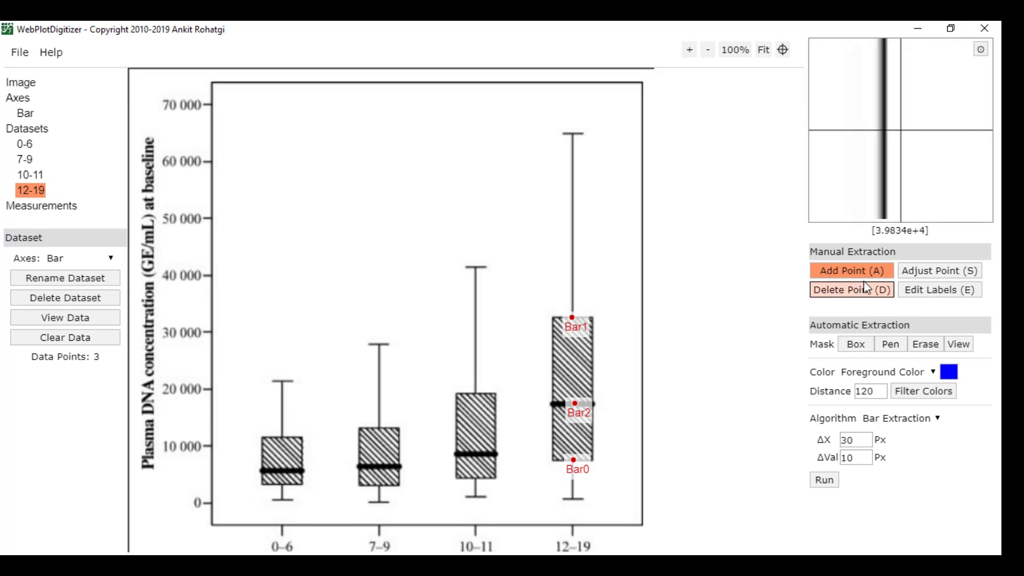
Step: Delete the 12-19 box's upper point, re-place it at the box top, and show the Datasets overview
{"action": "left_click", "coordinate": [870, 292]}
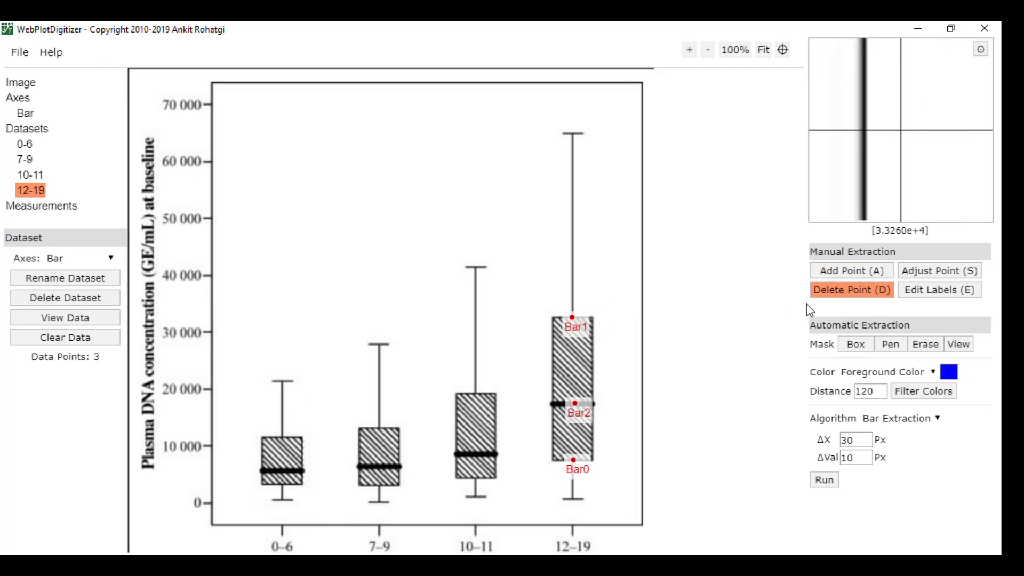
{"action": "left_click", "coordinate": [572, 317]}
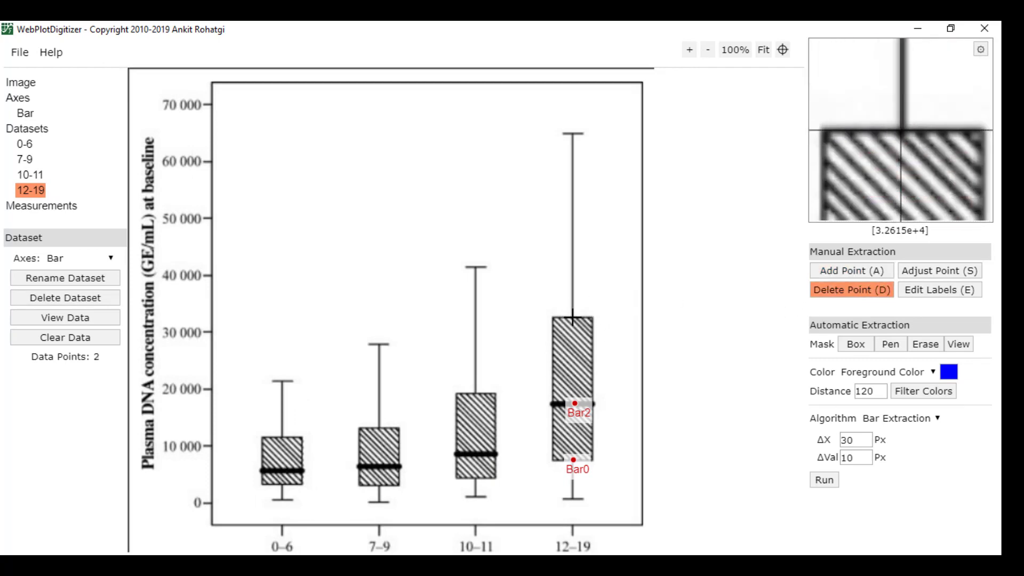
{"action": "left_click", "coordinate": [870, 271]}
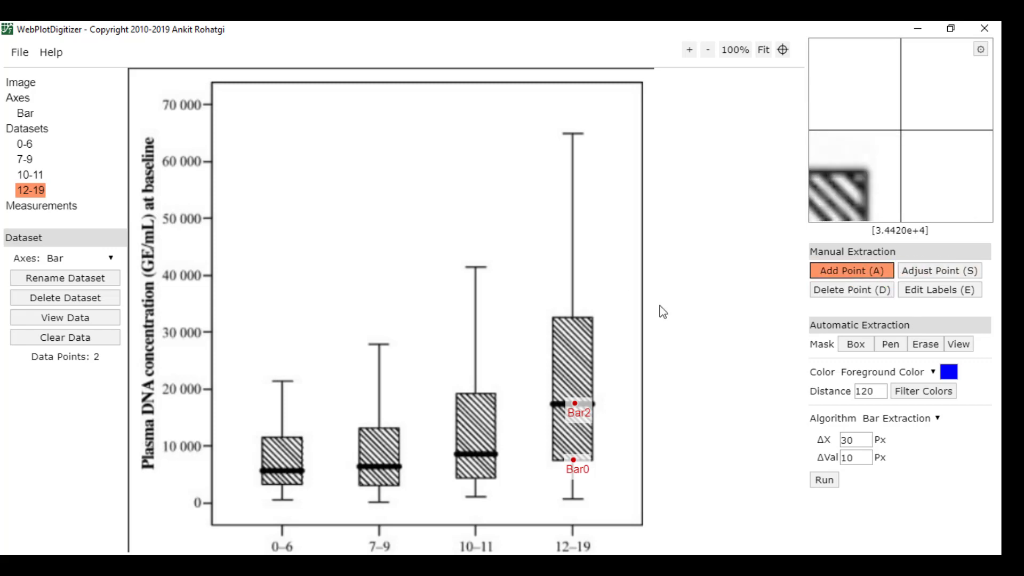
{"action": "left_click", "coordinate": [571, 316]}
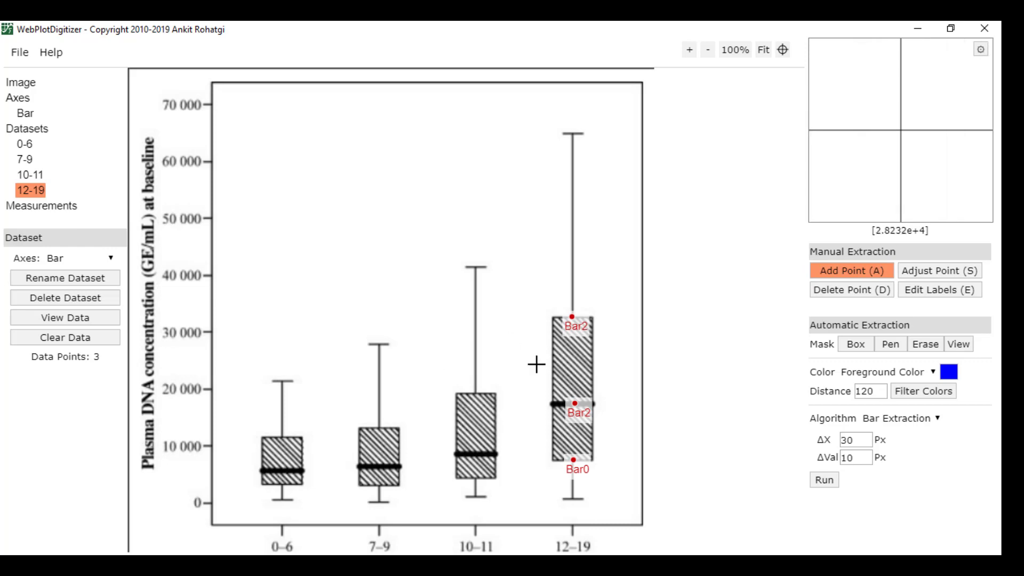
{"action": "left_click", "coordinate": [33, 131]}
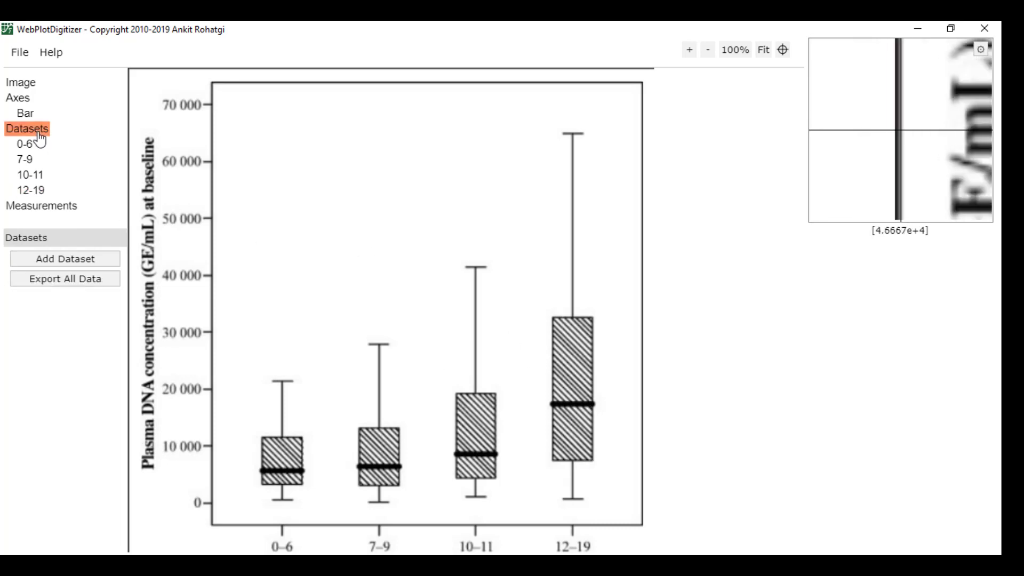
Step: Export all datasets as a CSV file named median on the Desktop
{"action": "left_click", "coordinate": [99, 283]}
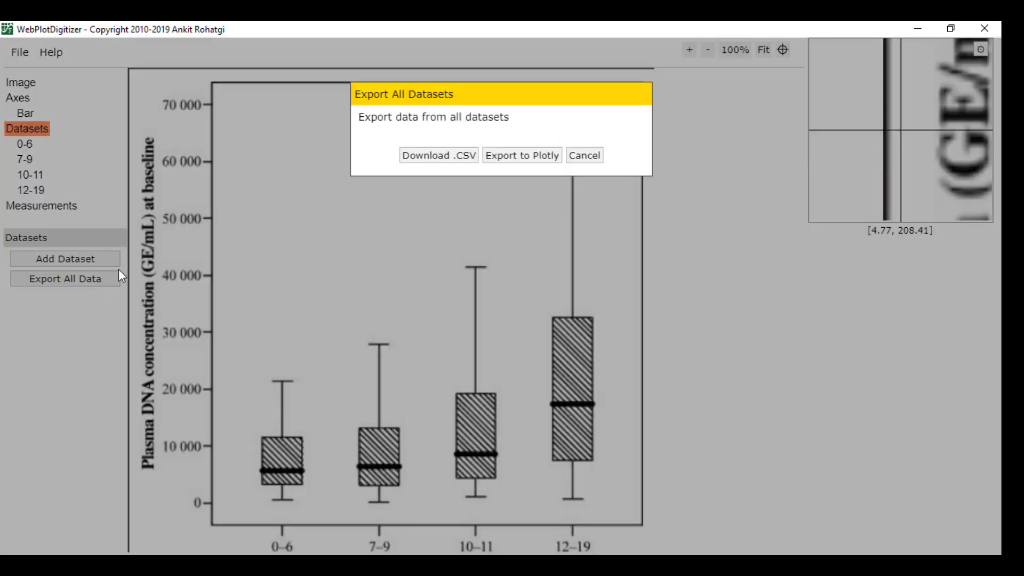
{"action": "left_click", "coordinate": [448, 158]}
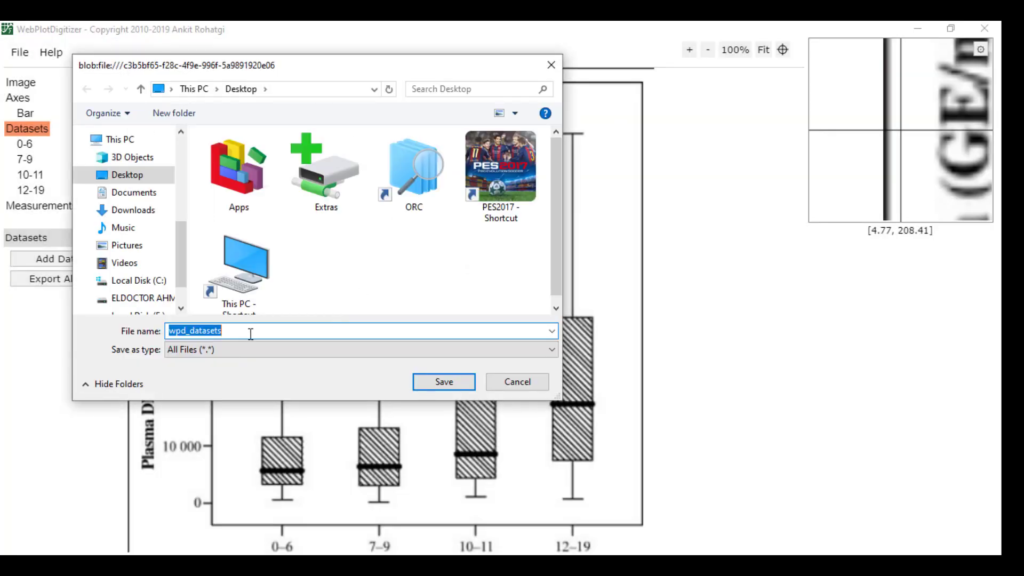
{"action": "type", "text": "median"}
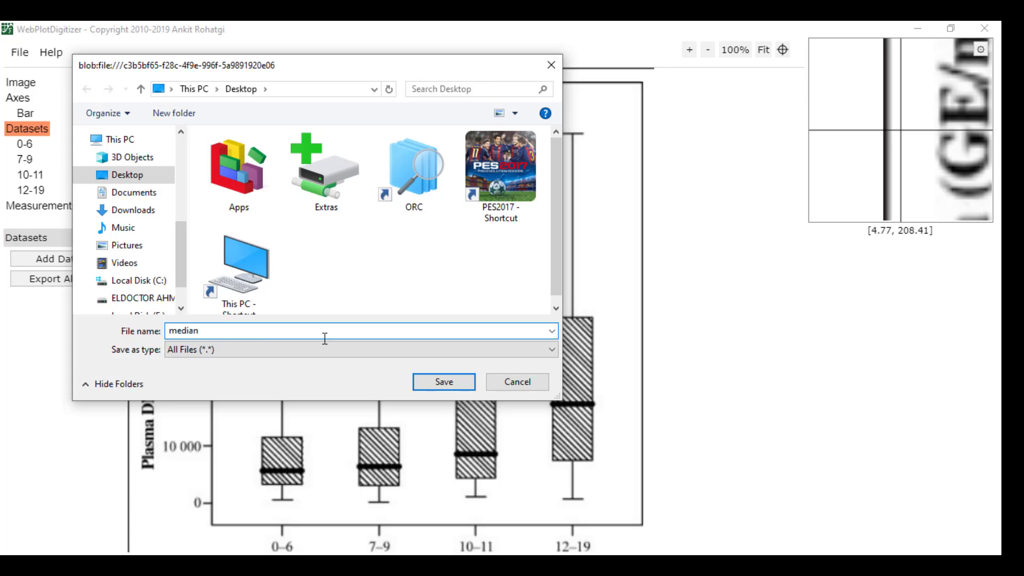
{"action": "left_click", "coordinate": [445, 379]}
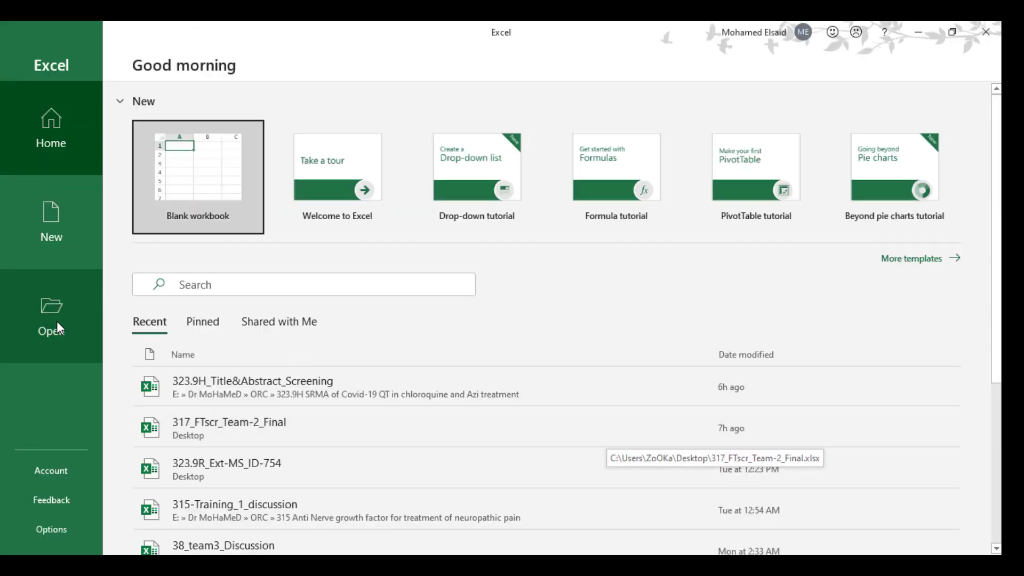
Step: Open the median file from the Desktop using All Files type, accepting the format warning
{"action": "left_click", "coordinate": [64, 319]}
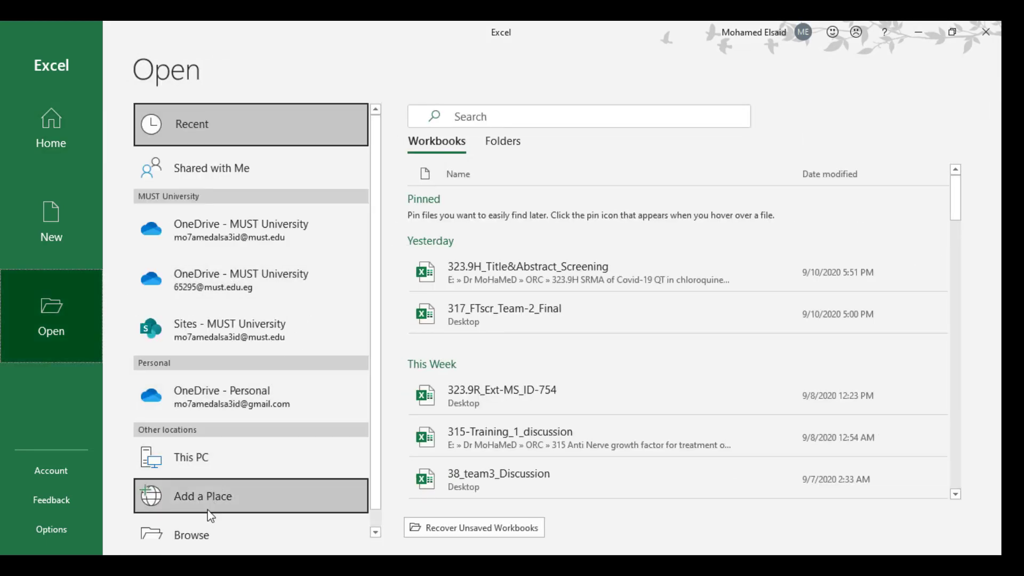
{"action": "left_click", "coordinate": [213, 531]}
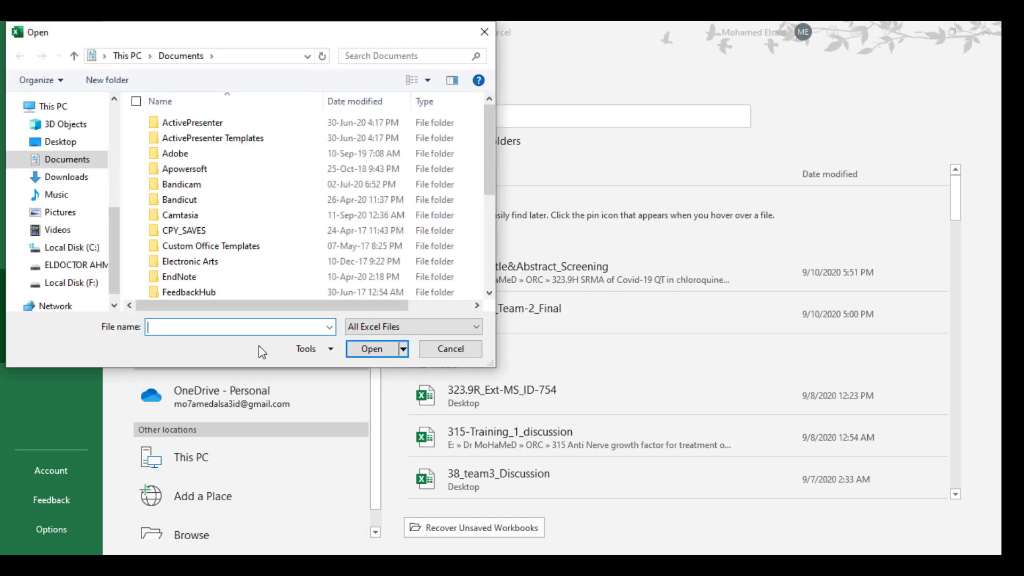
{"action": "left_click", "coordinate": [61, 141]}
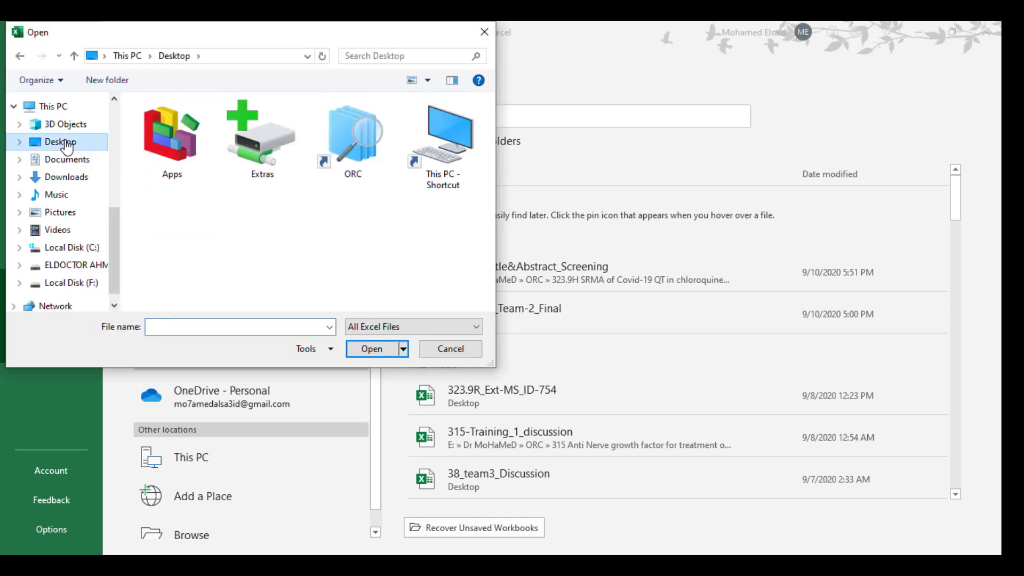
{"action": "left_click", "coordinate": [408, 327]}
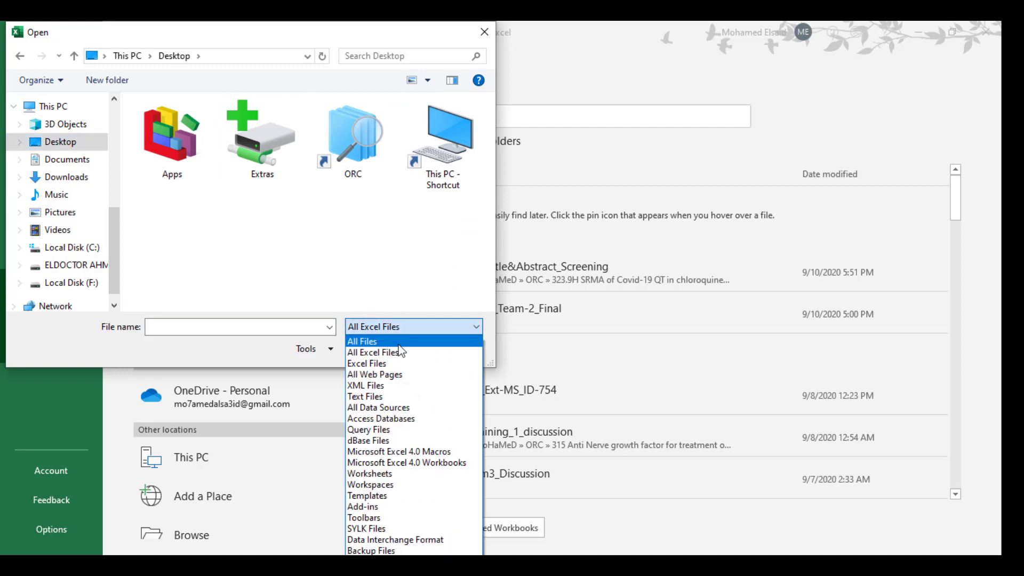
{"action": "left_click", "coordinate": [397, 344]}
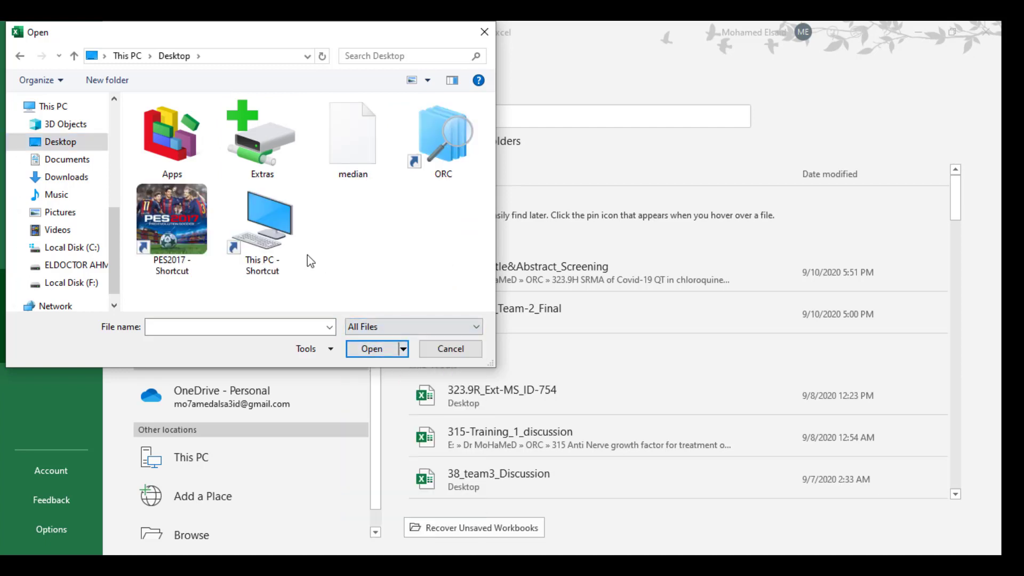
{"action": "double_click", "coordinate": [350, 151]}
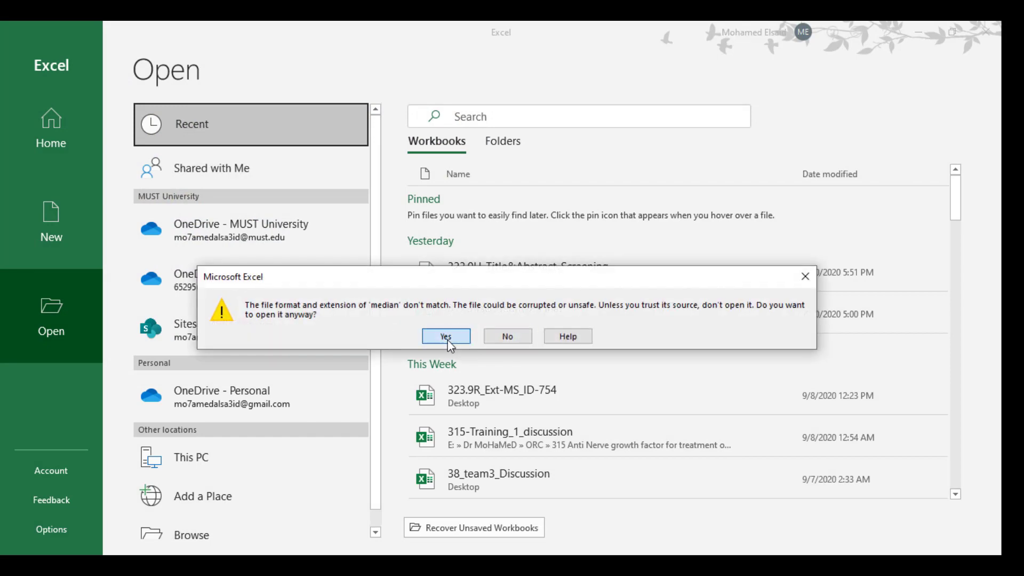
{"action": "left_click", "coordinate": [446, 337]}
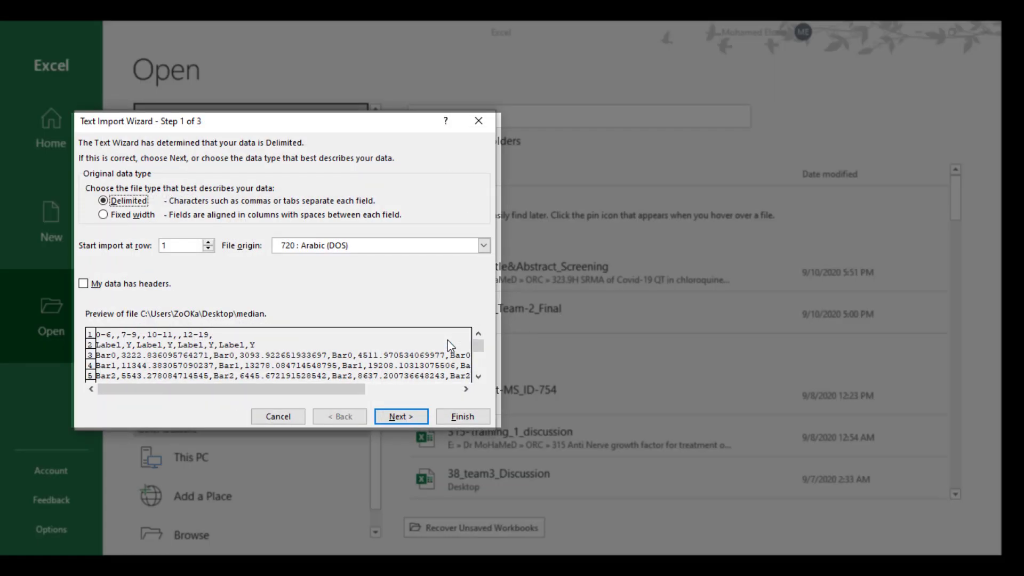
Step: Import the median data as comma-delimited text into the sheet
{"action": "left_click", "coordinate": [411, 418]}
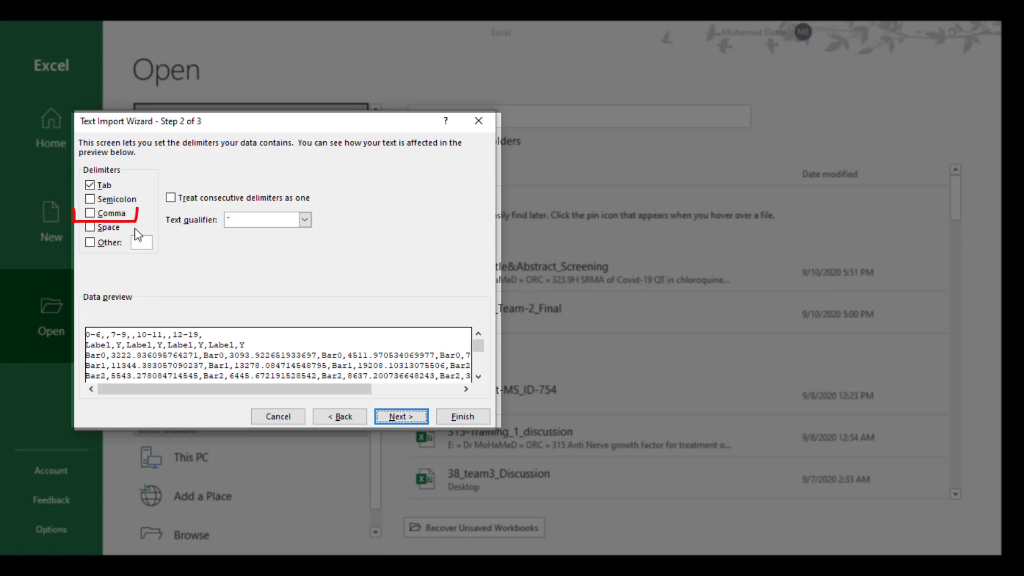
{"action": "left_click", "coordinate": [90, 213]}
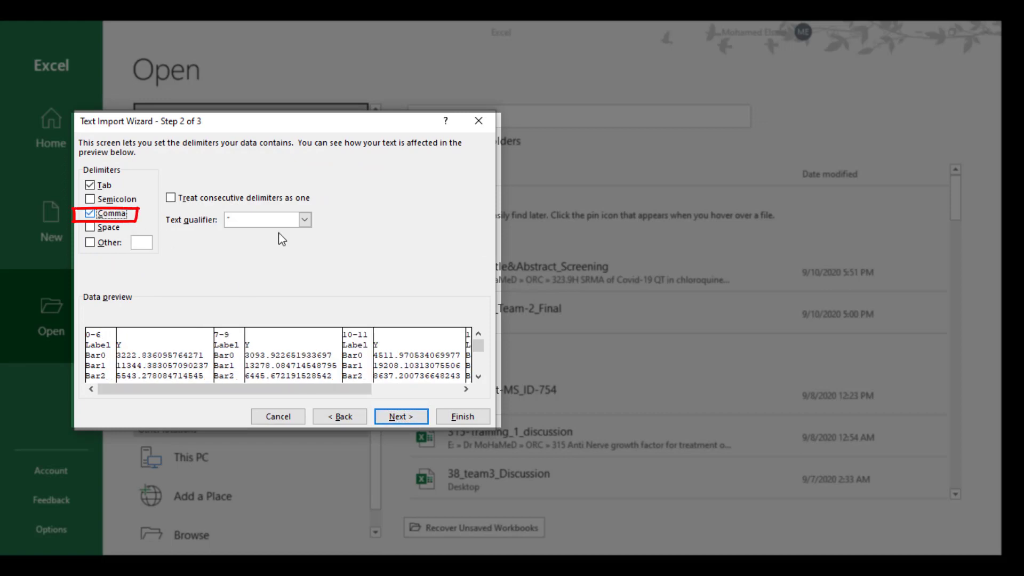
{"action": "left_click", "coordinate": [404, 420]}
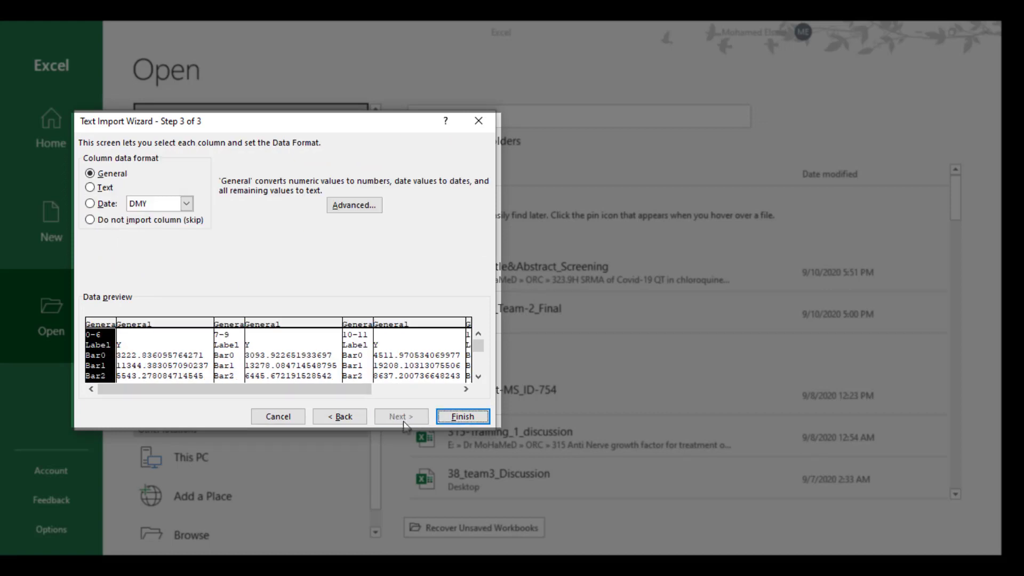
{"action": "left_click", "coordinate": [443, 414]}
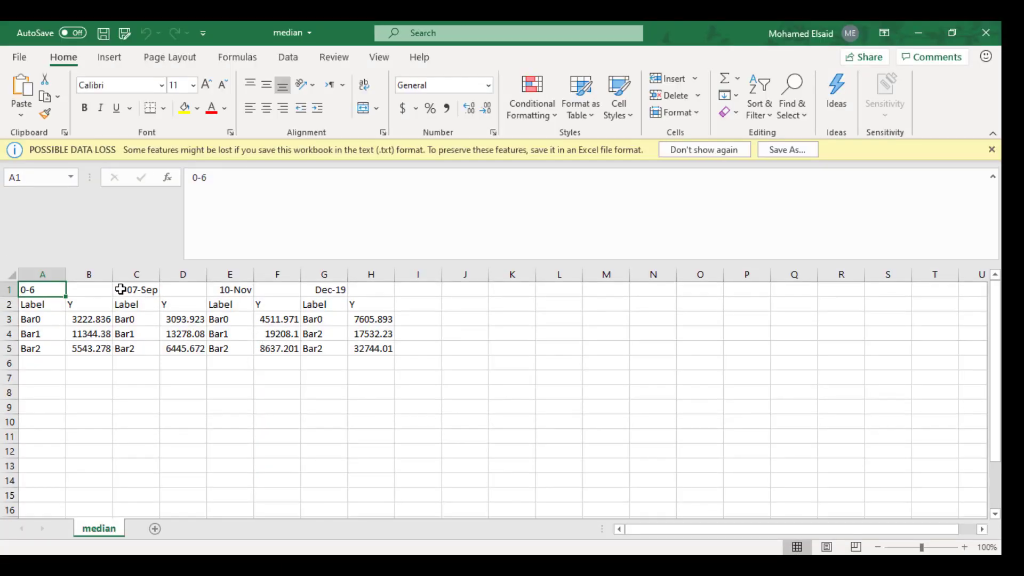
Step: Merge and centre the headers across A1:B1 and C1:D1
{"action": "left_click_drag", "start_coordinate": [58, 290], "coordinate": [83, 290]}
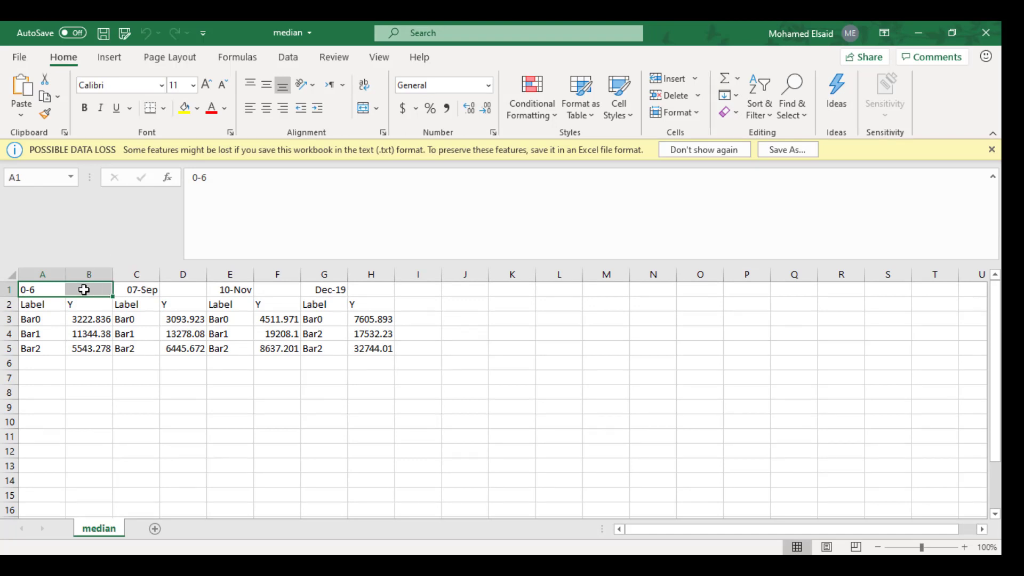
{"action": "left_click", "coordinate": [363, 108]}
{"action": "left_click_drag", "start_coordinate": [144, 296], "coordinate": [174, 291]}
{"action": "left_click", "coordinate": [364, 110]}
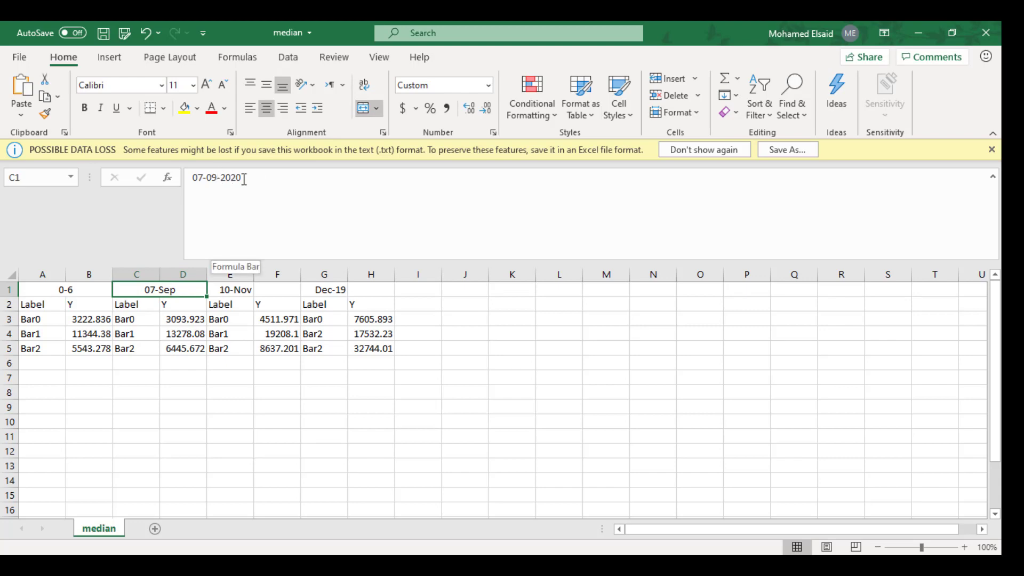
Step: Change the C1 date header to (7-9) in the formula bar
{"action": "left_click_drag", "start_coordinate": [253, 179], "coordinate": [219, 178]}
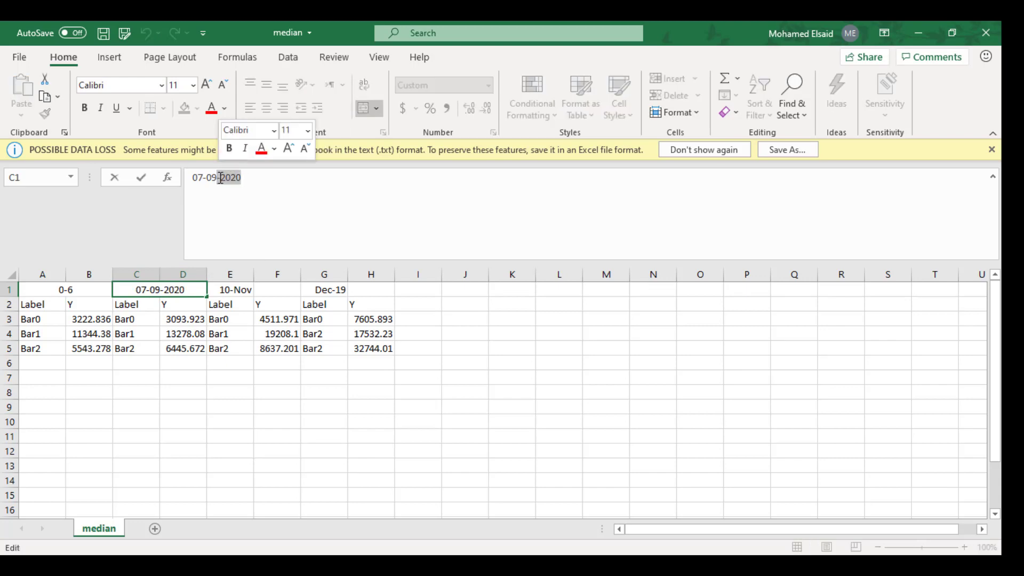
{"action": "key", "text": "BackSpace"}
{"action": "type", "text": ")"}
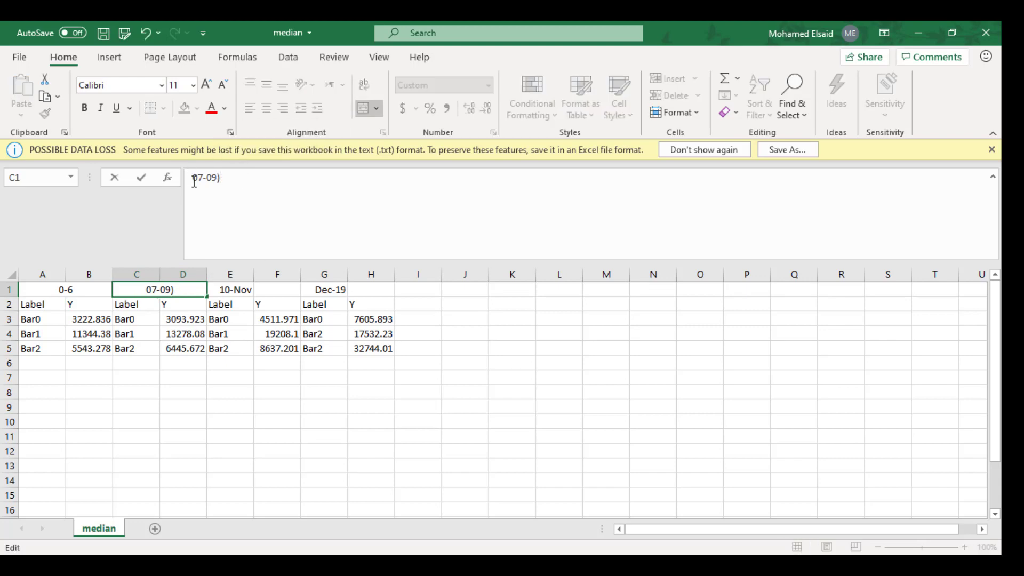
{"action": "type", "text": "("}
{"action": "key", "text": "Delete"}
{"action": "key", "text": "Right"}
{"action": "key", "text": "Right"}
{"action": "key", "text": "Delete"}
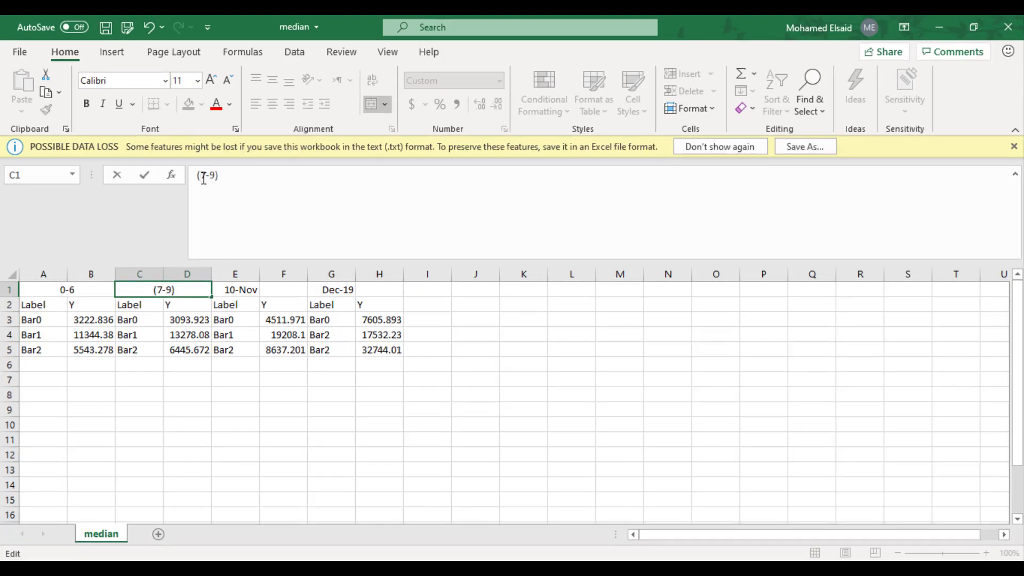
Step: Replace the E1 and G1 date headers with (10-11) and (12-19)
{"action": "left_click", "coordinate": [238, 288]}
{"action": "triple_click", "coordinate": [241, 176]}
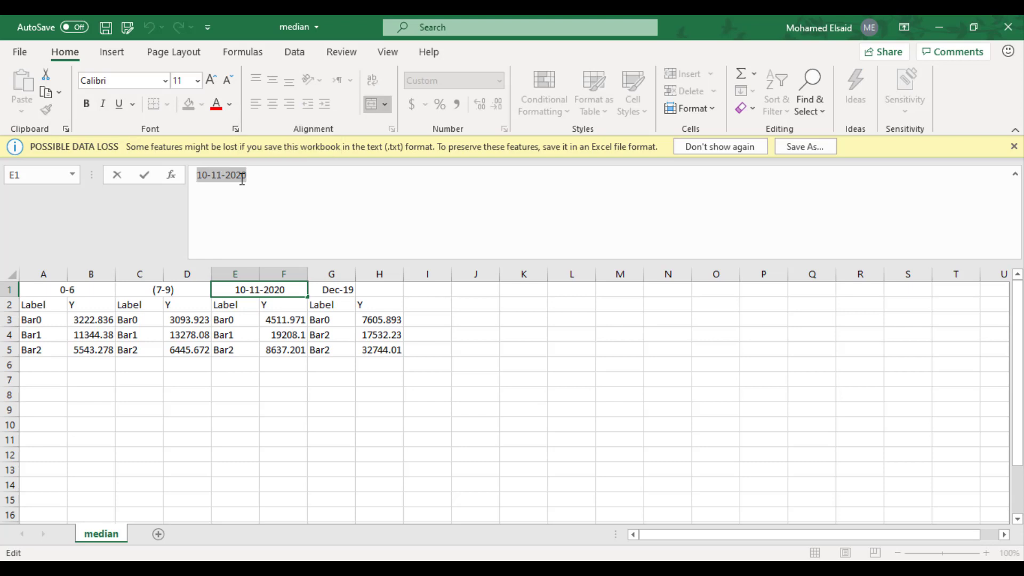
{"action": "type", "text": "(10-11)"}
{"action": "left_click", "coordinate": [331, 290]}
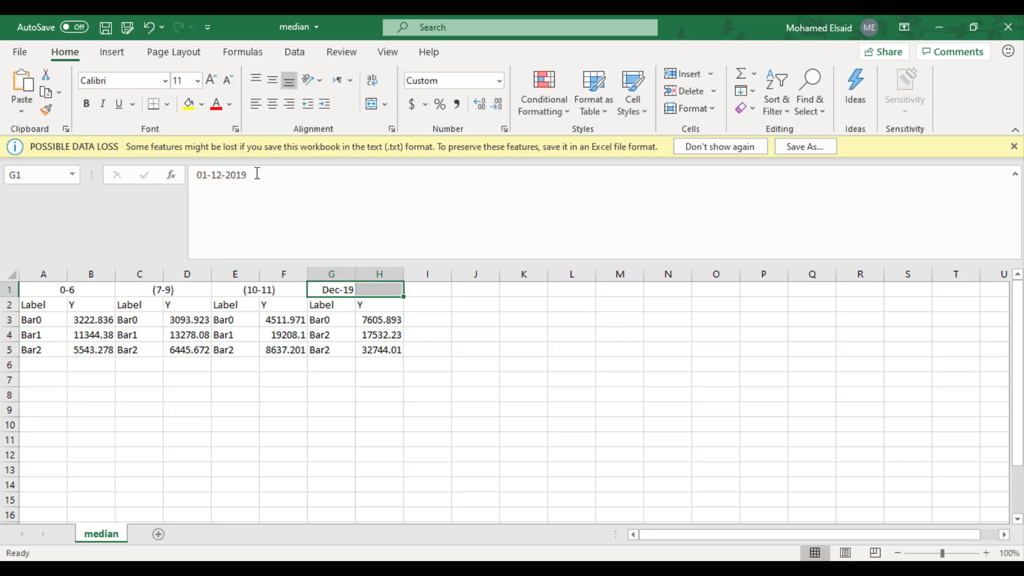
{"action": "left_click_drag", "start_coordinate": [256, 174], "coordinate": [183, 186]}
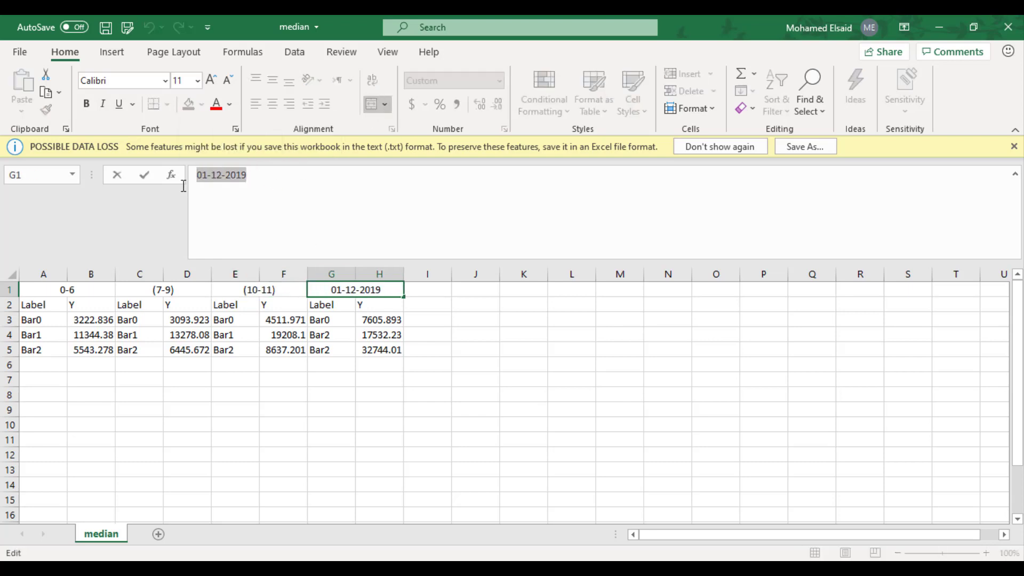
{"action": "type", "text": "(12"}
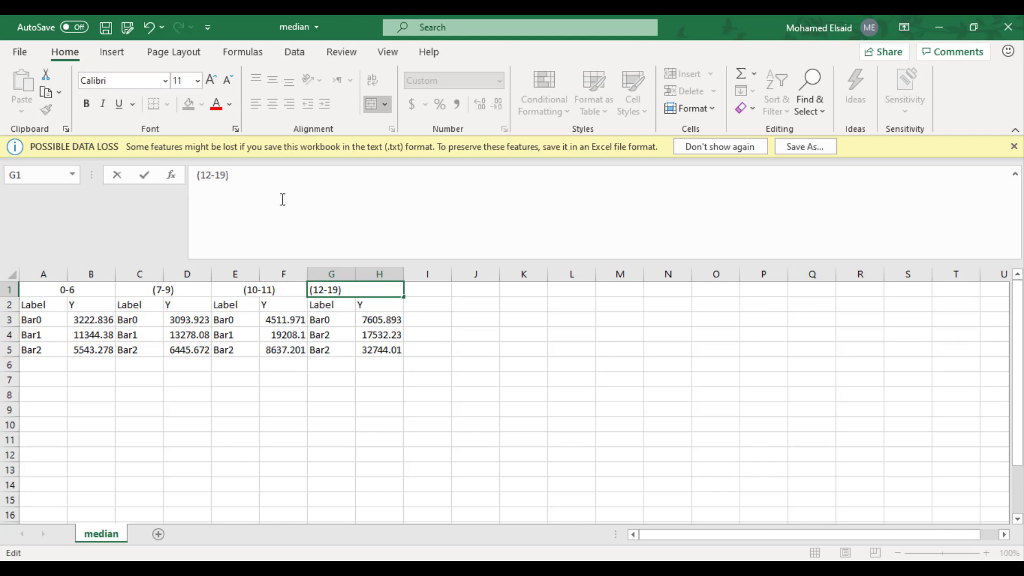
{"action": "key", "text": "Return"}
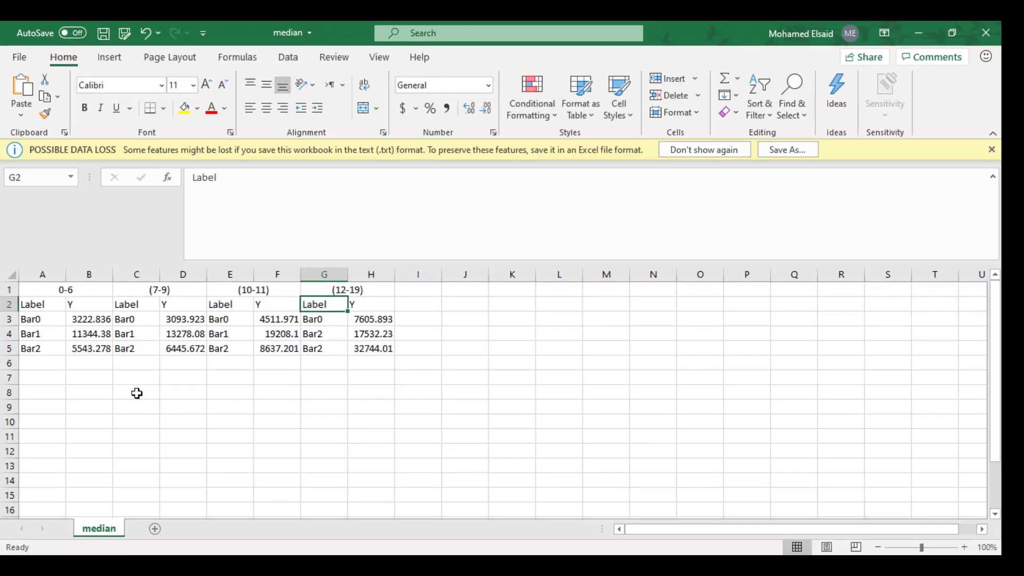
Step: Replace the Bar2 label in A5 with Median
{"action": "left_click", "coordinate": [50, 350]}
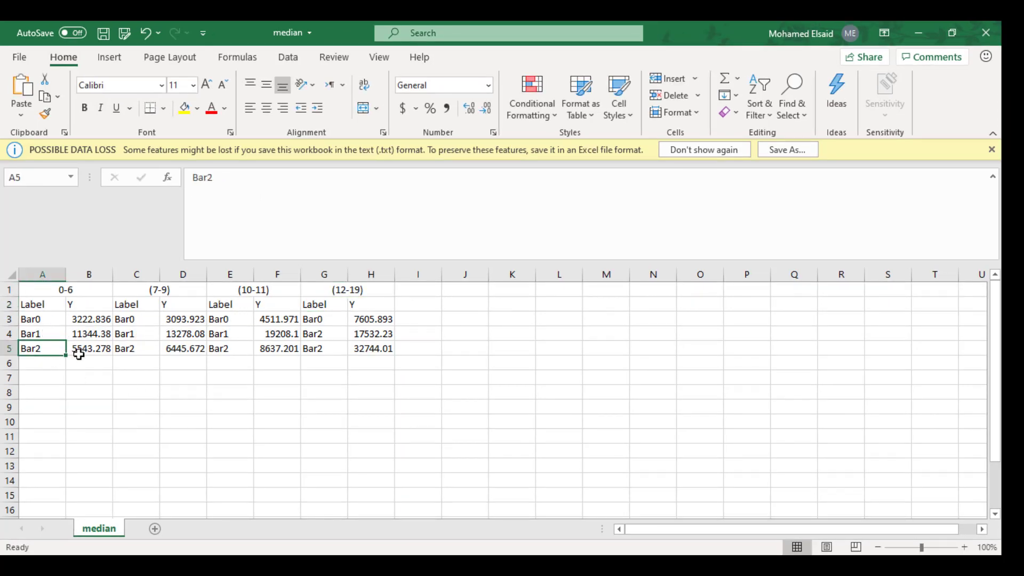
{"action": "type", "text": "Median"}
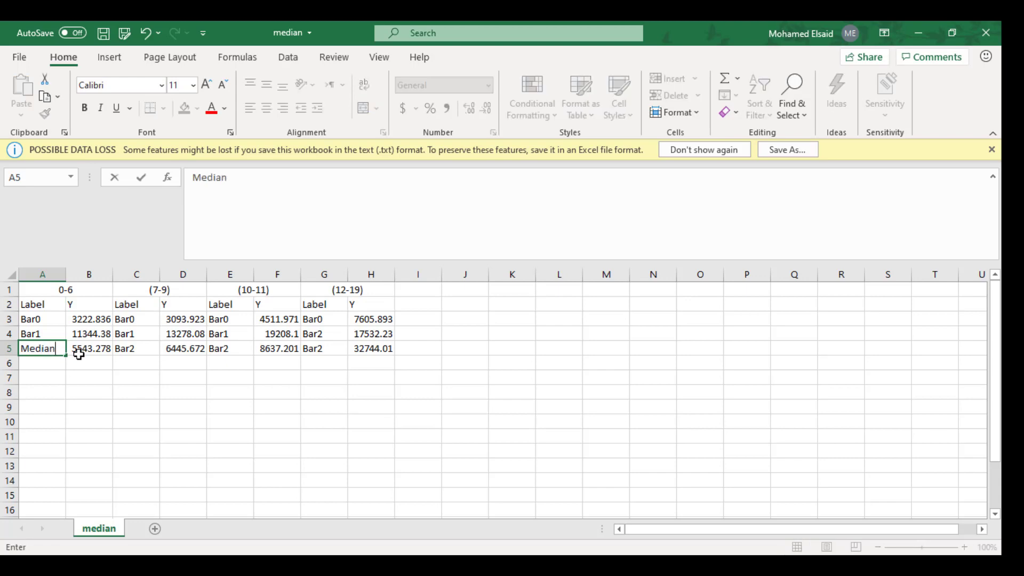
{"action": "key", "text": "Return"}
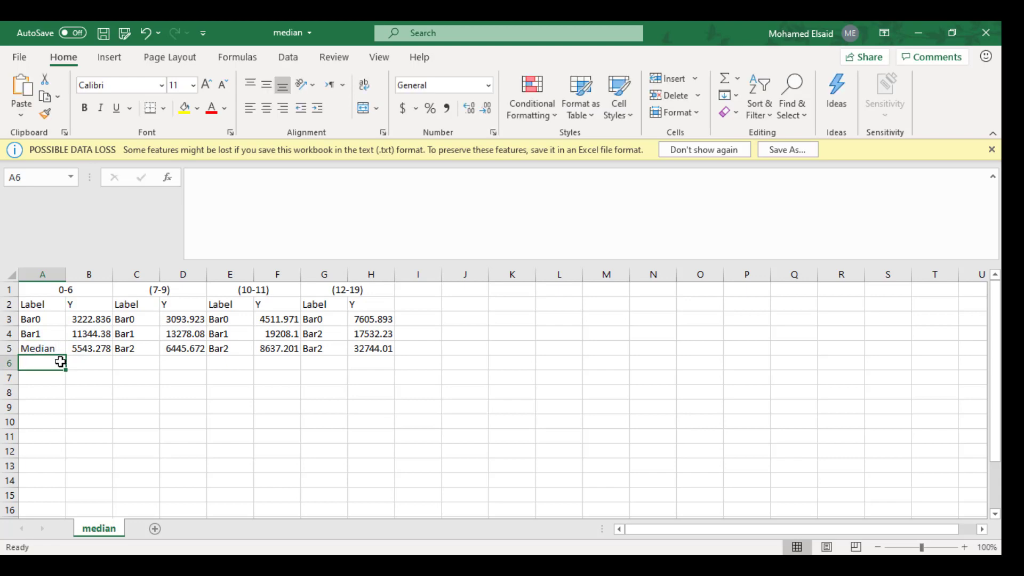
Step: Copy the Median label from A5 over Bar2 in C5, E5 and G5
{"action": "left_click", "coordinate": [57, 350]}
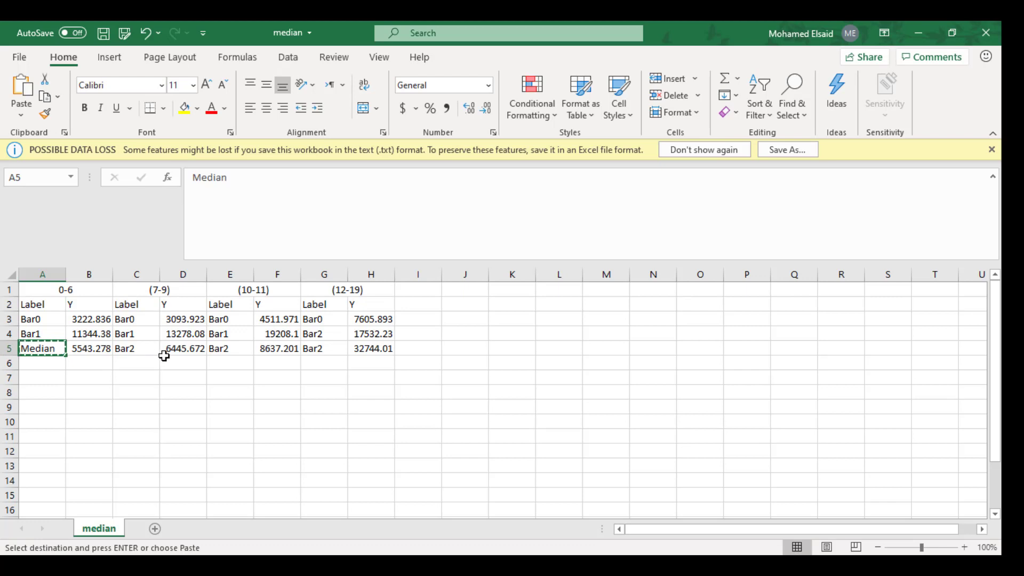
{"action": "left_click", "coordinate": [140, 354]}
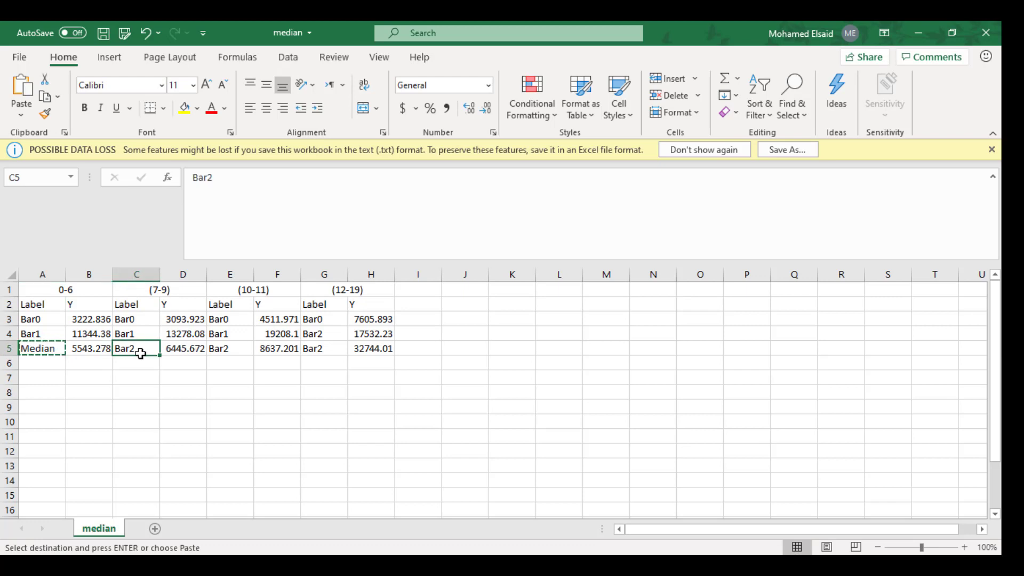
{"action": "type", "text": "Median"}
{"action": "left_click", "coordinate": [232, 350]}
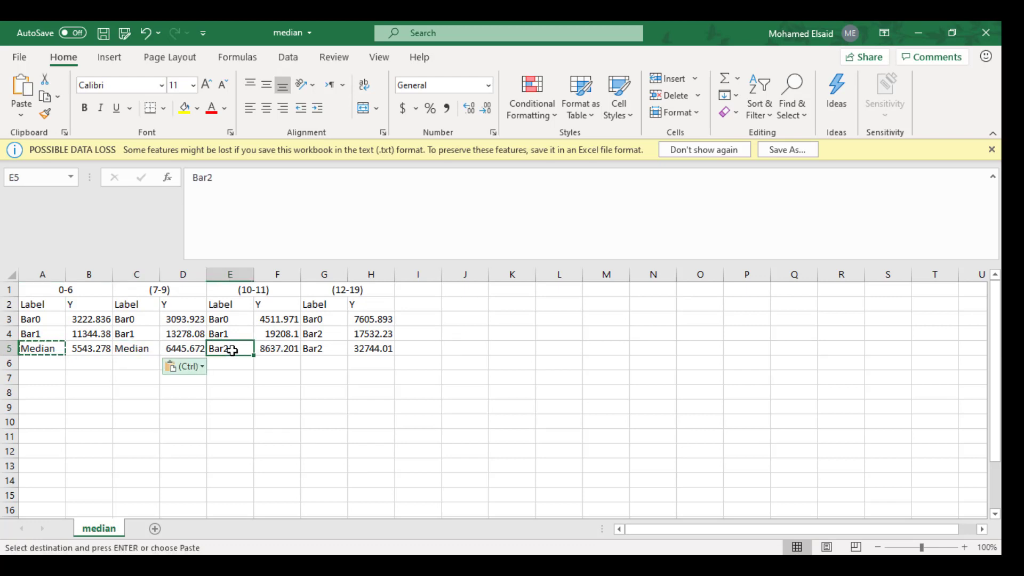
{"action": "key", "text": "ctrl"}
{"action": "key", "text": "Escape"}
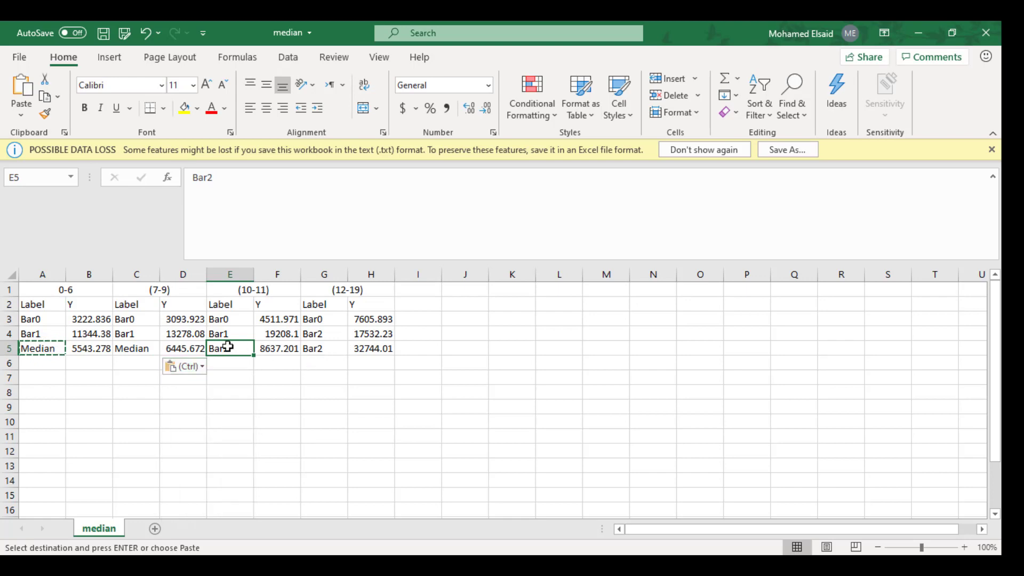
{"action": "type", "text": "Median"}
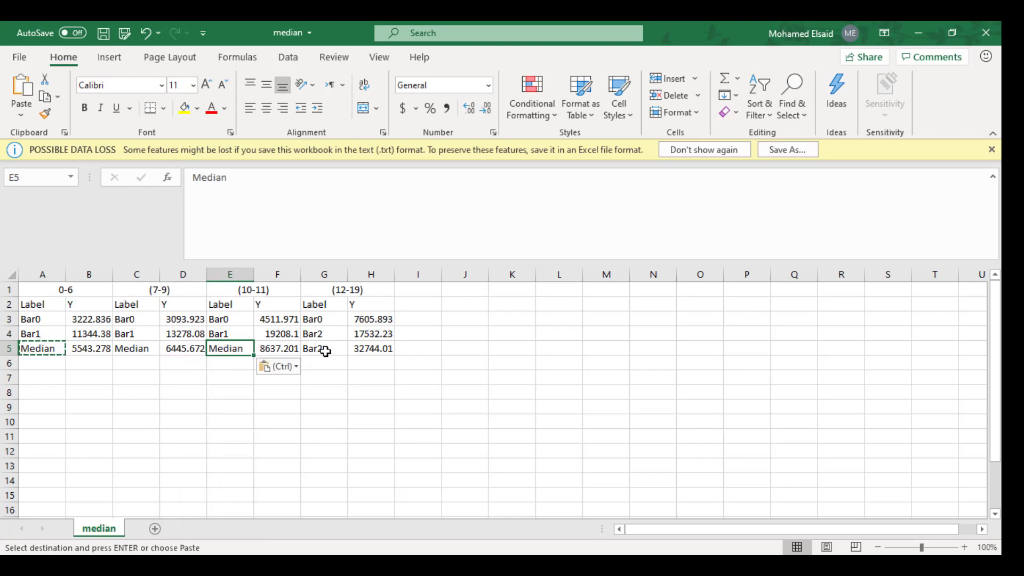
{"action": "left_click", "coordinate": [325, 350]}
{"action": "type", "text": "Median"}
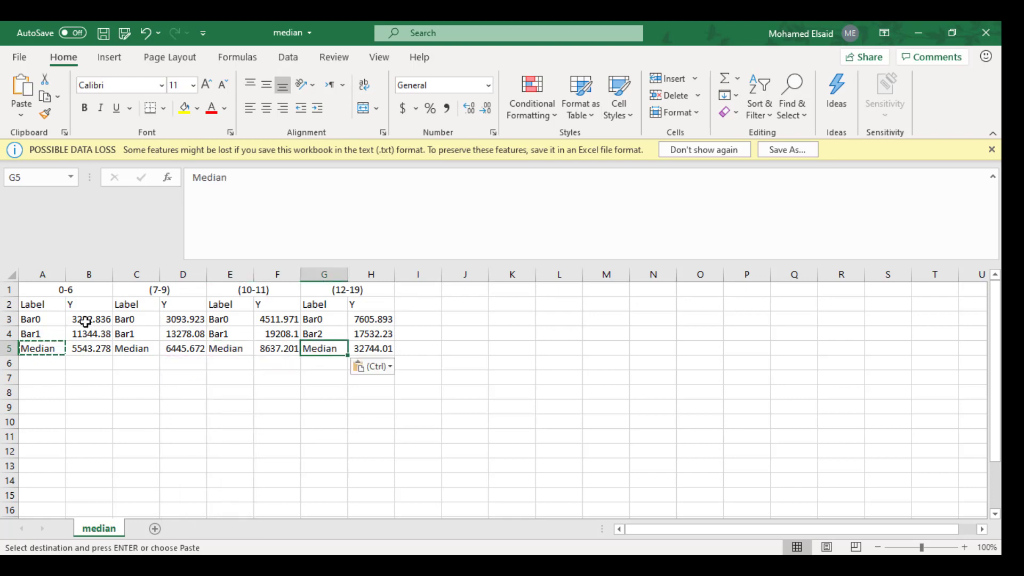
Step: Inspect the full values in cells B3, B4, D3, D4 and F3
{"action": "left_click", "coordinate": [86, 320]}
{"action": "left_click", "coordinate": [91, 334]}
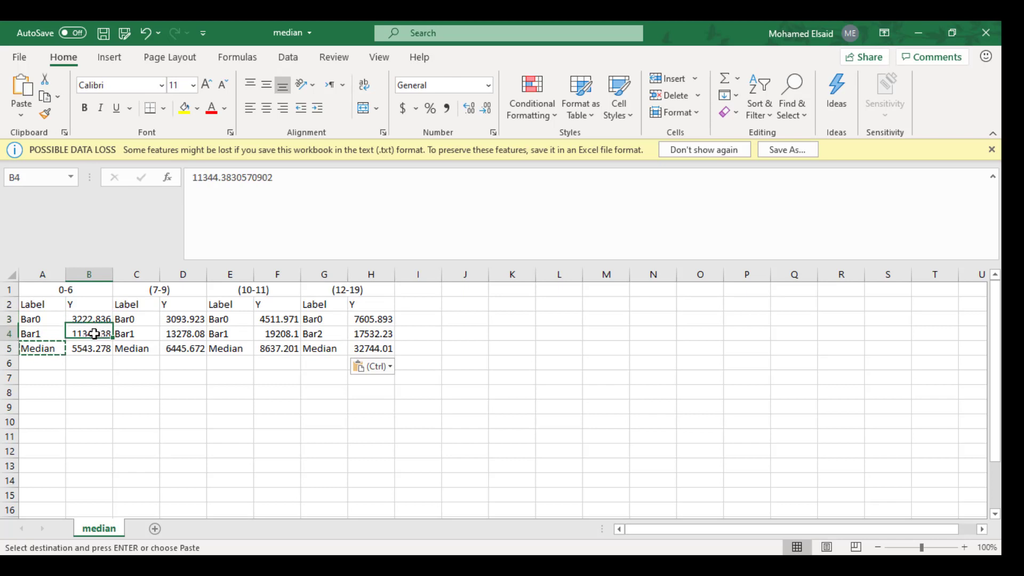
{"action": "left_click", "coordinate": [200, 318]}
{"action": "left_click", "coordinate": [190, 334]}
{"action": "left_click", "coordinate": [274, 320]}
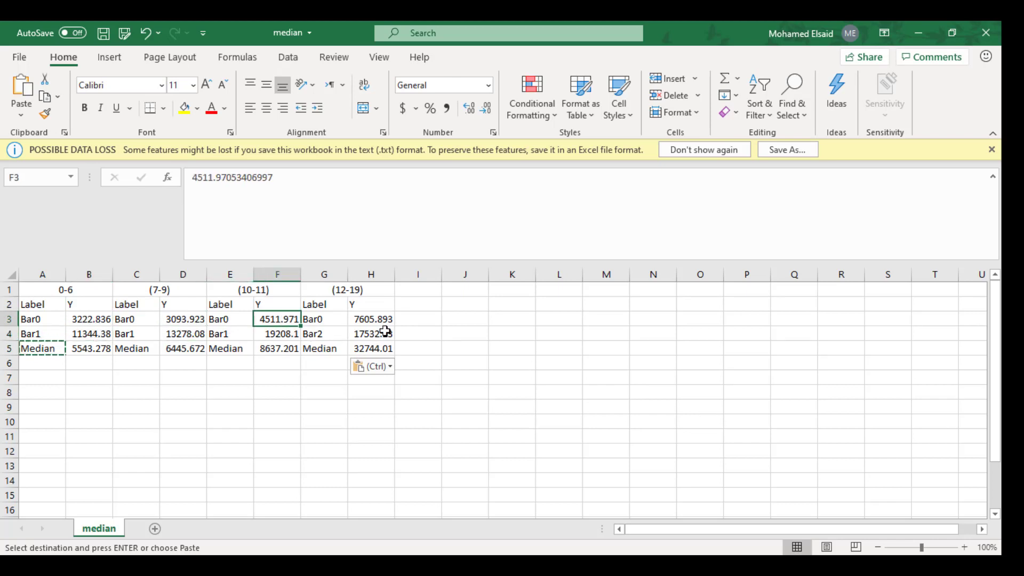
{"action": "left_click", "coordinate": [329, 406]}
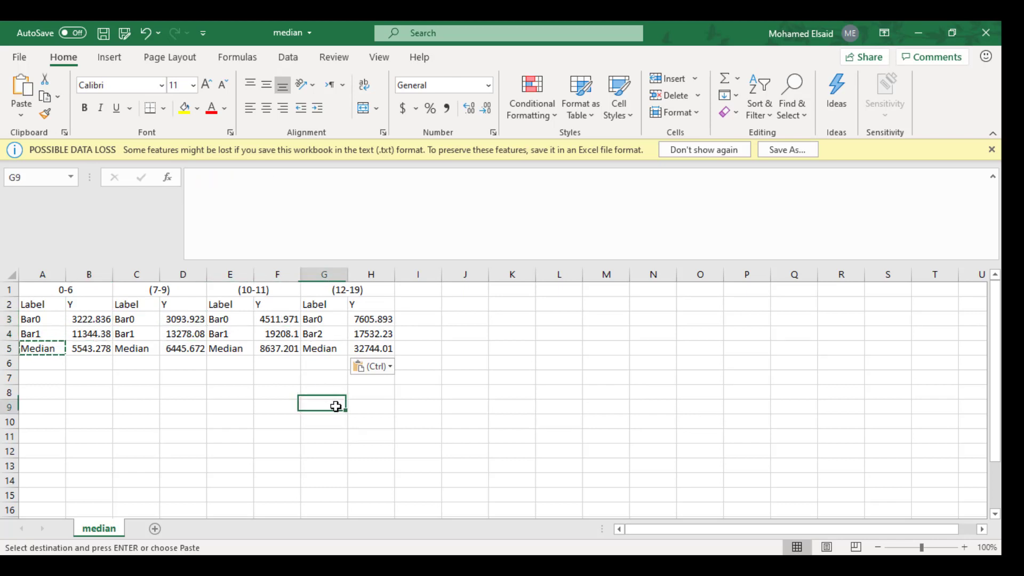
{"action": "left_click", "coordinate": [436, 332]}
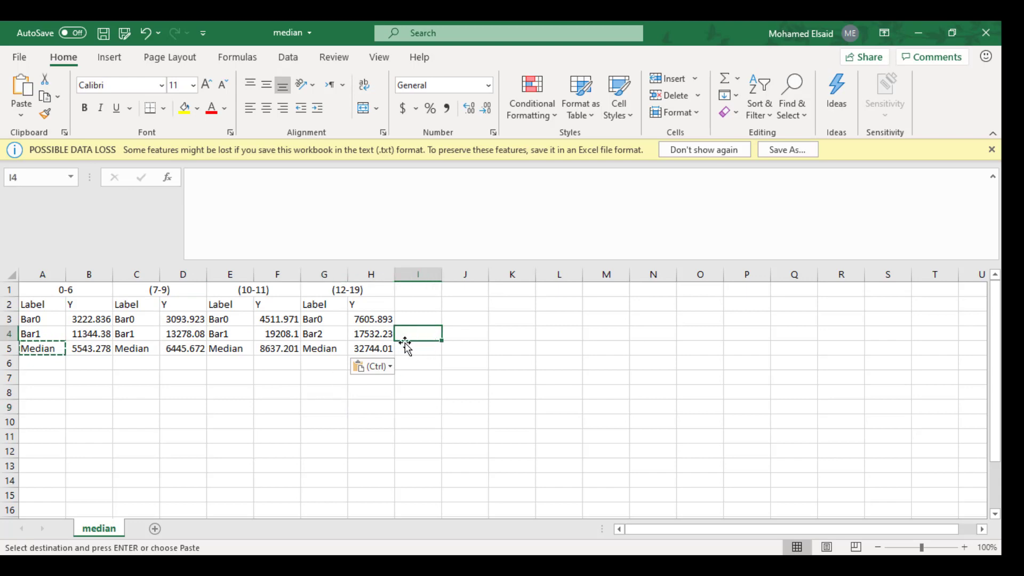
{"action": "left_click", "coordinate": [504, 357]}
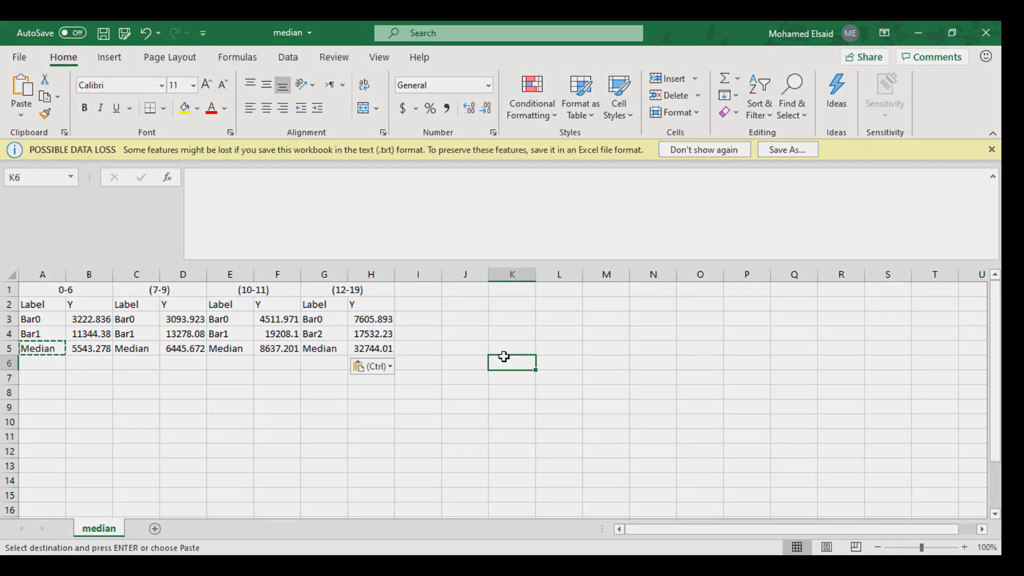